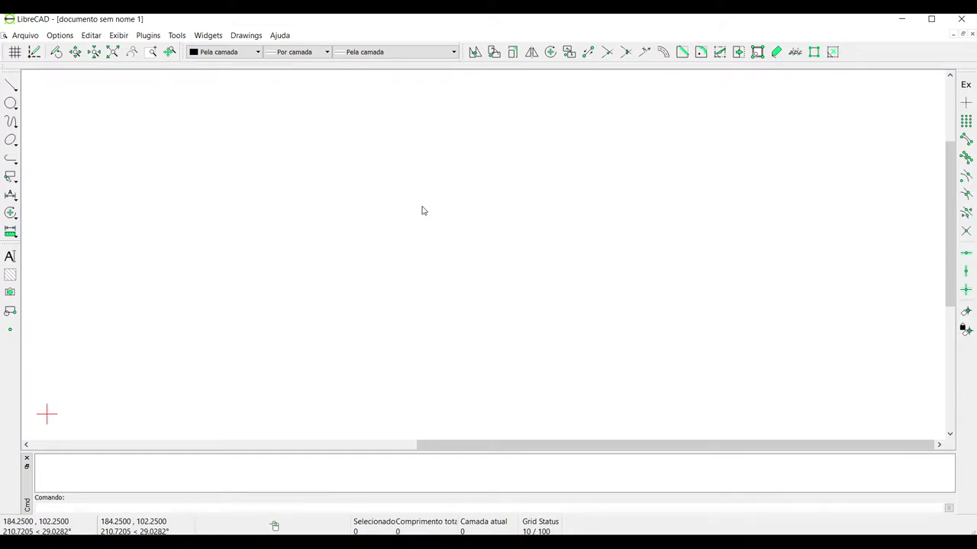
Step: Draw a single freehand line rising diagonally across the middle of the empty drawing and erase it
{"action": "mouse_move", "coordinate": [352, 192]}
{"action": "left_mouse_down"}
{"action": "mouse_move", "coordinate": [366, 231]}
{"action": "mouse_move", "coordinate": [344, 191]}
{"action": "left_mouse_up"}
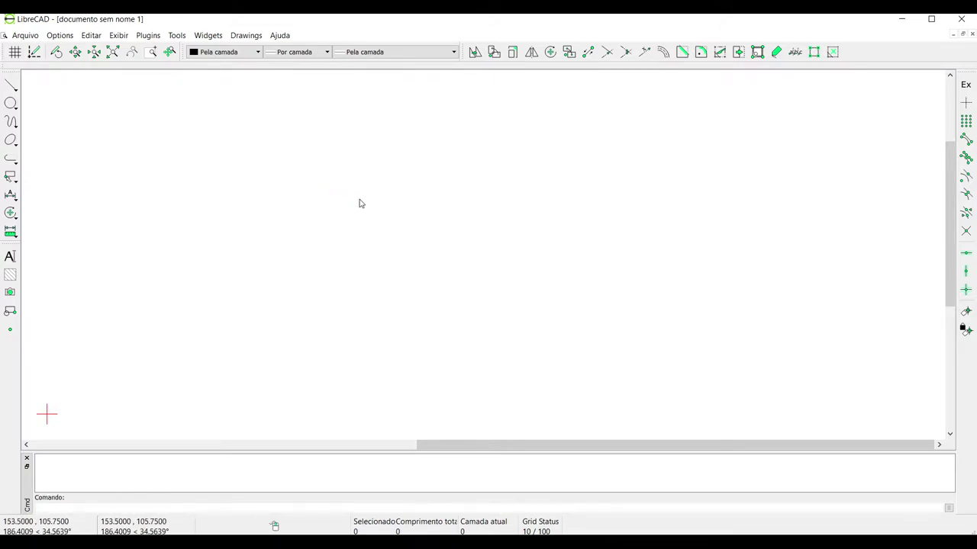
{"action": "type", "text": "line"}
{"action": "key", "text": "Return"}
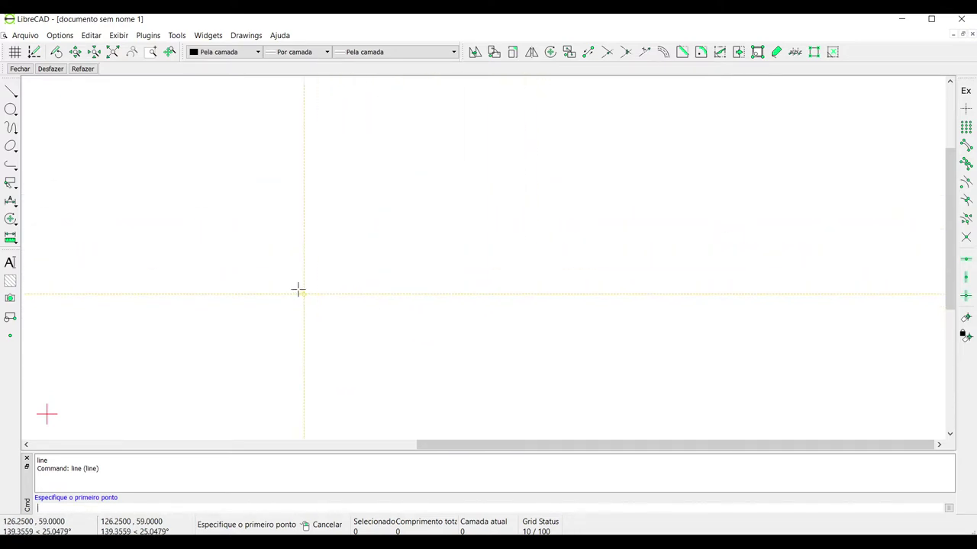
{"action": "left_click", "coordinate": [245, 287]}
{"action": "left_click", "coordinate": [480, 166]}
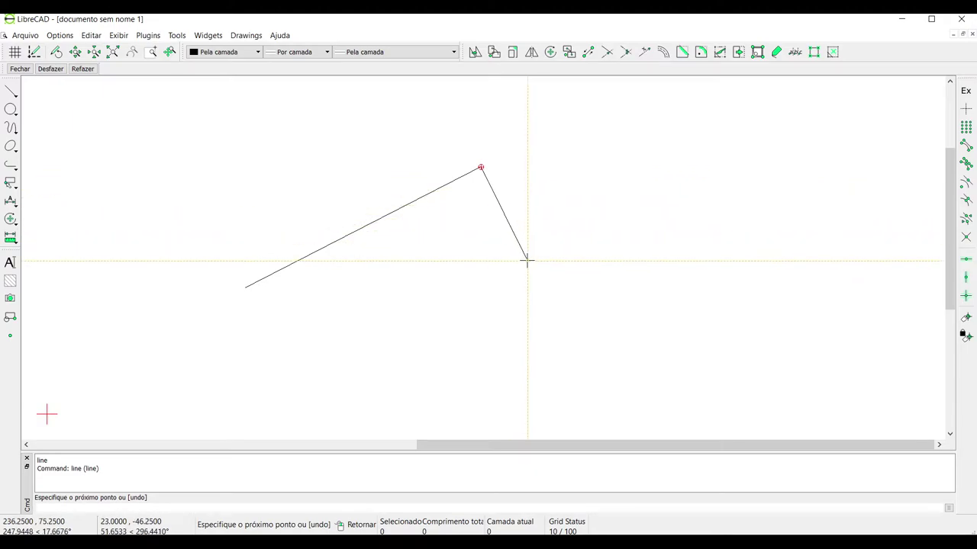
{"action": "right_click", "coordinate": [560, 274]}
{"action": "left_click_drag", "start_coordinate": [534, 163], "coordinate": [422, 233]}
{"action": "key", "text": "Delete"}
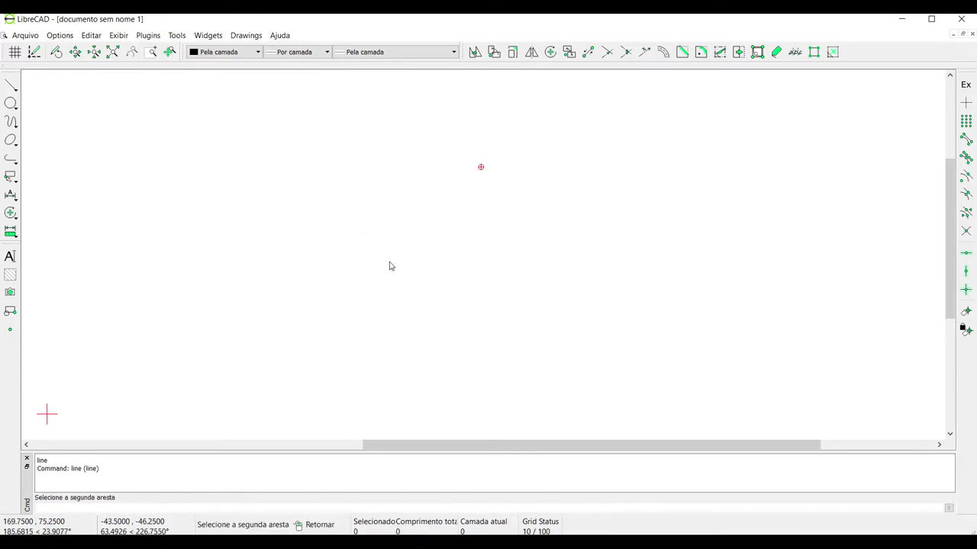
{"action": "right_click", "coordinate": [394, 262]}
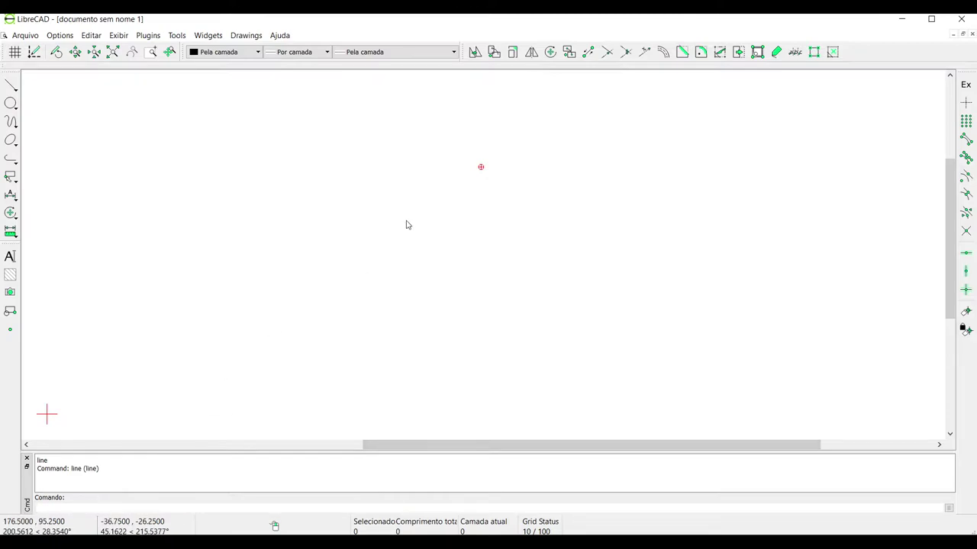
Step: Draw a freehand zigzag of three connected line segments in the drawing and erase it
{"action": "left_click", "coordinate": [407, 224]}
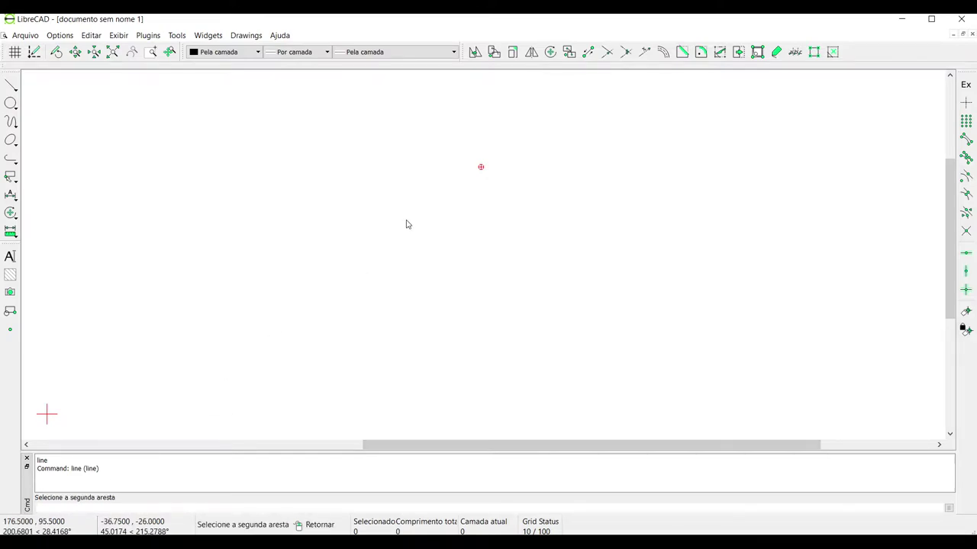
{"action": "key", "text": "space"}
{"action": "type", "text": "li"}
{"action": "key", "text": "Return"}
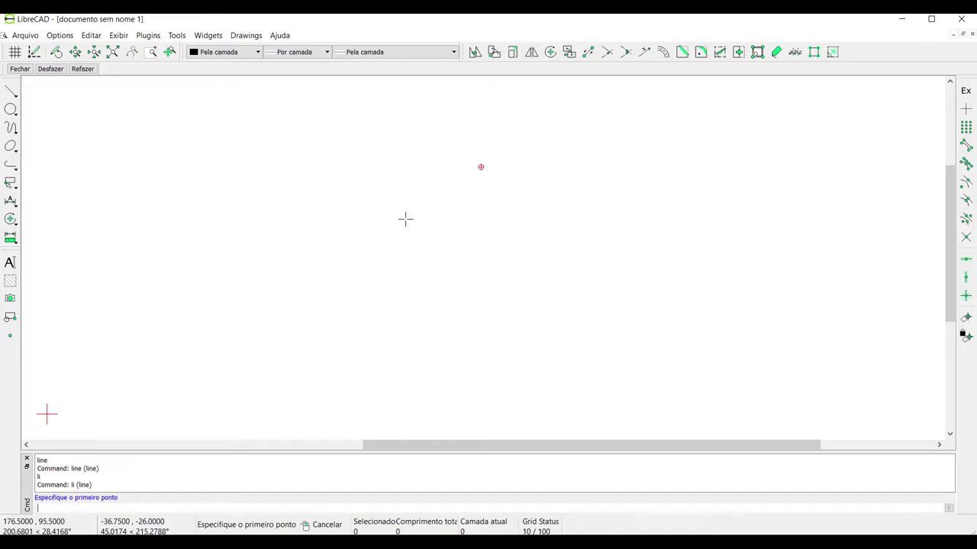
{"action": "left_click", "coordinate": [181, 157]}
{"action": "left_click", "coordinate": [375, 277]}
{"action": "left_click", "coordinate": [459, 142]}
{"action": "left_click", "coordinate": [567, 266]}
{"action": "key", "text": "Escape"}
{"action": "left_click_drag", "start_coordinate": [369, 247], "coordinate": [307, 291]}
{"action": "key", "text": "Delete"}
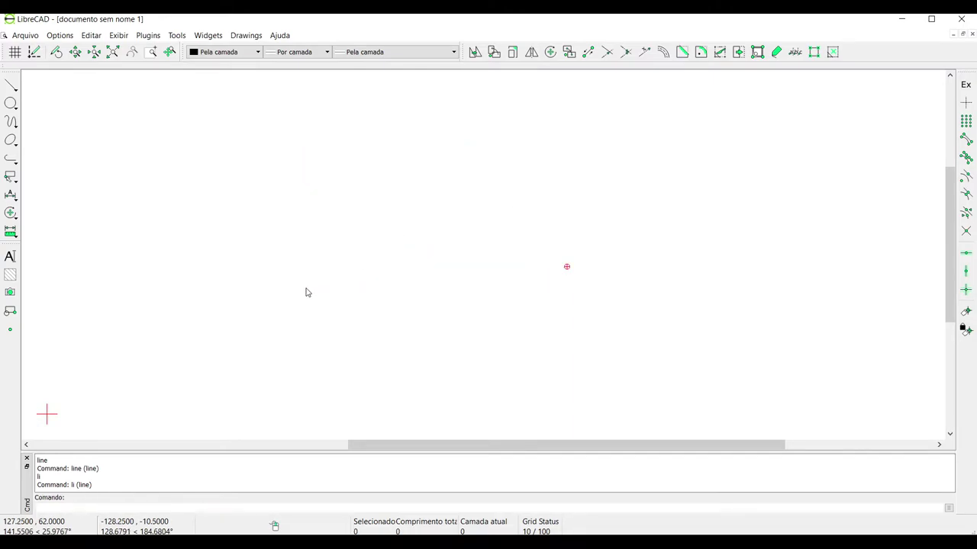
Step: Draw a freehand zigzag of six connected line segments across the drawing and erase the whole zigzag
{"action": "left_click", "coordinate": [155, 506]}
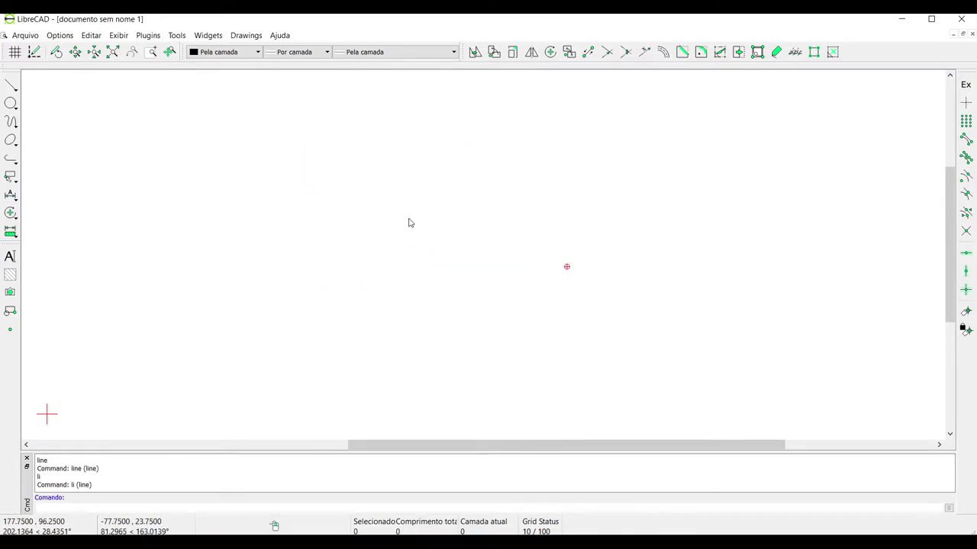
{"action": "type", "text": "l"}
{"action": "key", "text": "Return"}
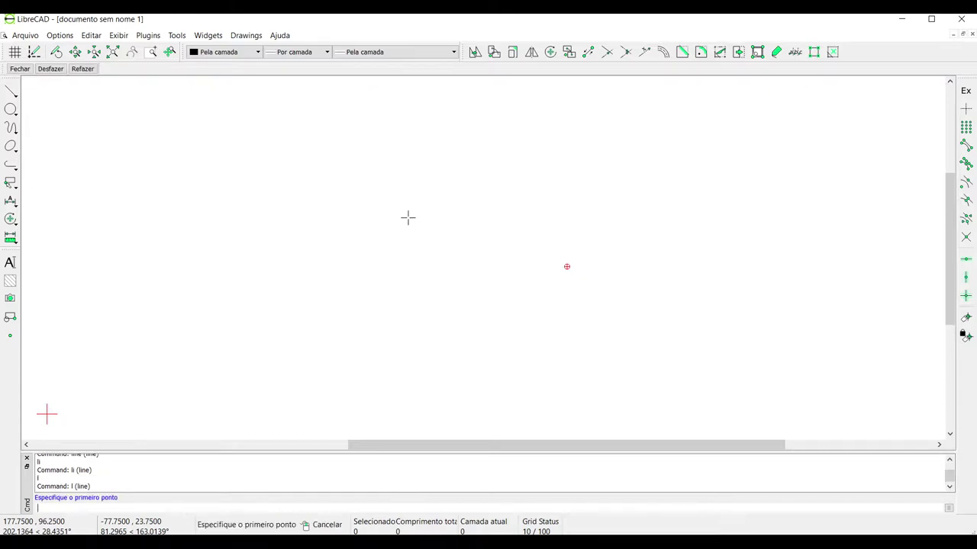
{"action": "left_click", "coordinate": [251, 228]}
{"action": "left_click", "coordinate": [351, 286]}
{"action": "left_click", "coordinate": [409, 202]}
{"action": "left_click", "coordinate": [507, 275]}
{"action": "left_click", "coordinate": [574, 203]}
{"action": "left_click", "coordinate": [638, 279]}
{"action": "left_click", "coordinate": [682, 183]}
{"action": "key", "text": "Escape"}
{"action": "key", "text": "Escape"}
{"action": "left_click_drag", "start_coordinate": [799, 123], "coordinate": [167, 386]}
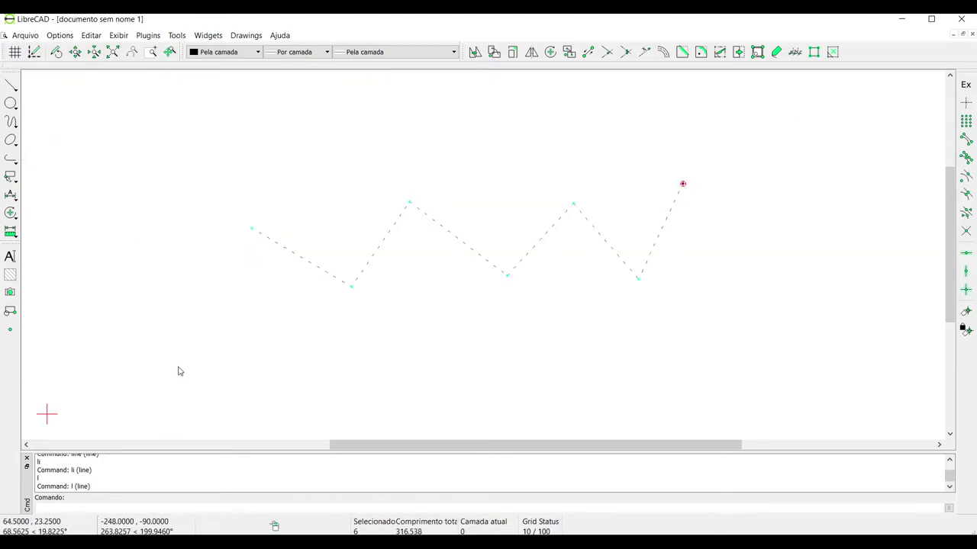
{"action": "key", "text": "Delete"}
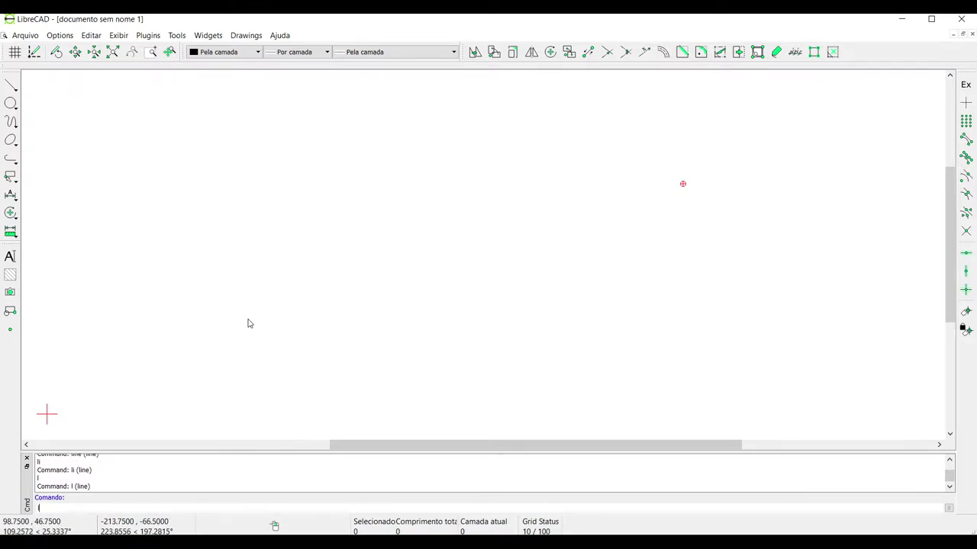
Step: Draw a square at the origin with the Line command through the coordinates 0,0; 0,40; 40,40; 40,0 and back to 0,0
{"action": "type", "text": "l"}
{"action": "key", "text": "Return"}
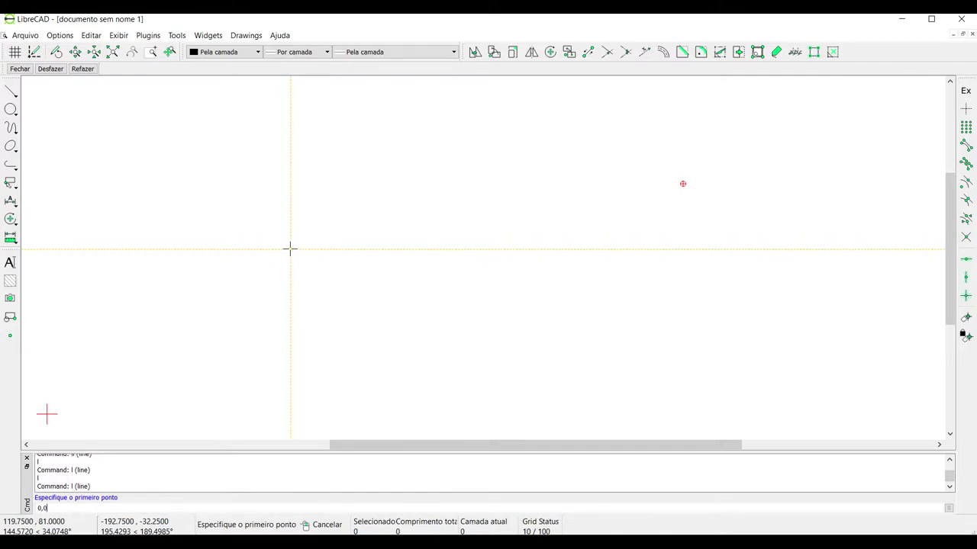
{"action": "key", "text": "Return"}
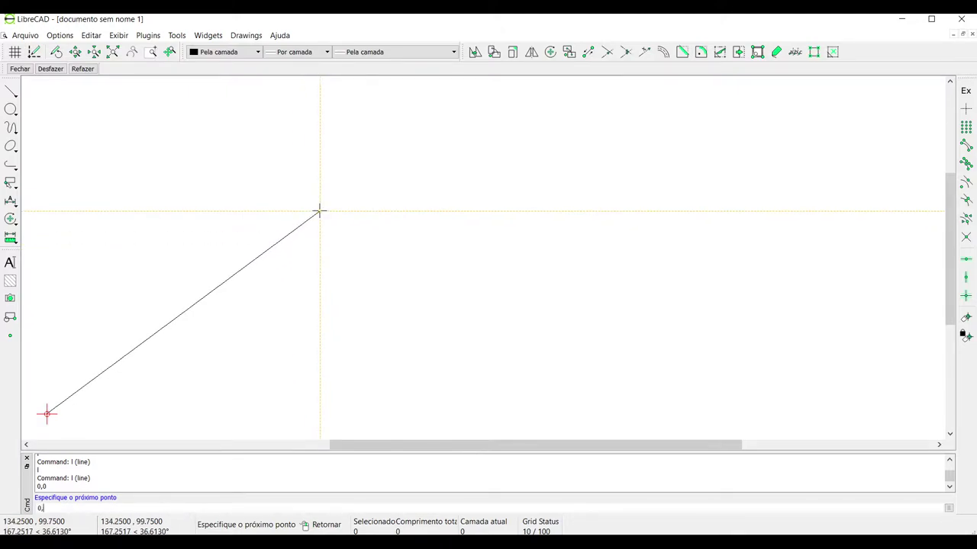
{"action": "type", "text": "0,40"}
{"action": "key", "text": "Return"}
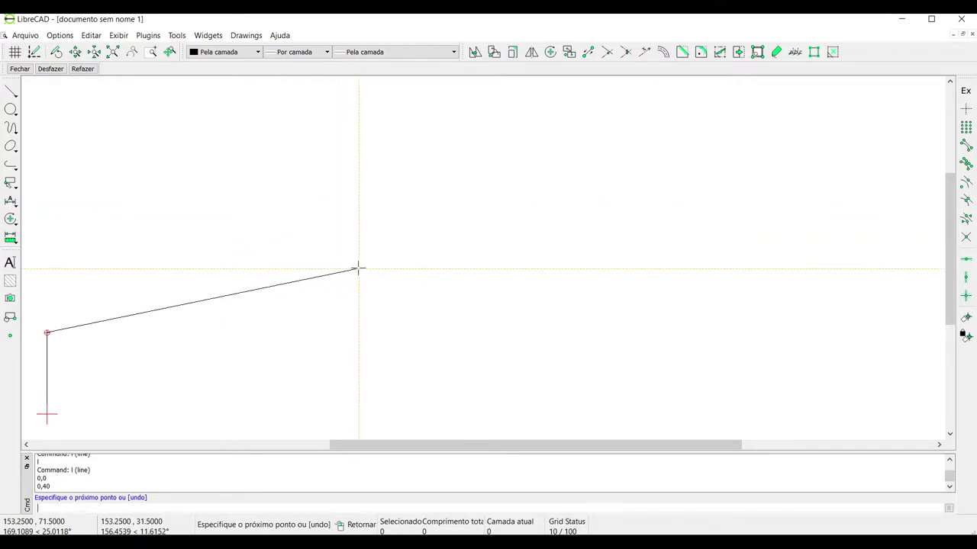
{"action": "type", "text": "40,40"}
{"action": "key", "text": "Return"}
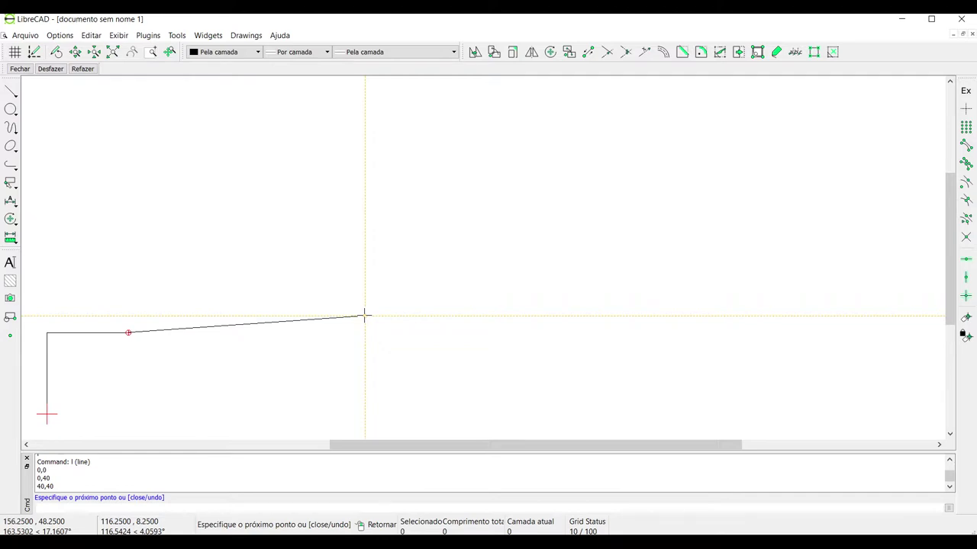
{"action": "type", "text": "0,0"}
{"action": "key", "text": "Return"}
{"action": "type", "text": "0,0"}
{"action": "key", "text": "Return"}
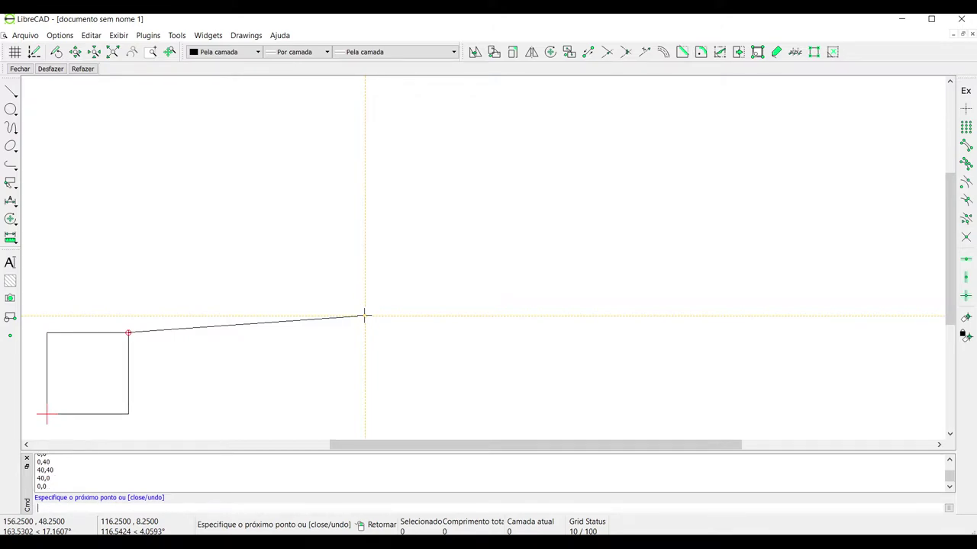
{"action": "key", "text": "Escape"}
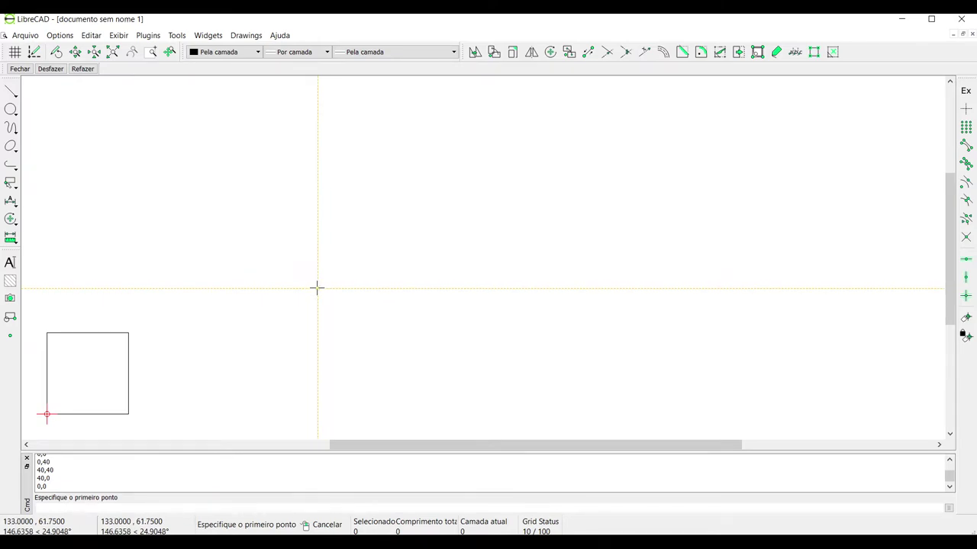
{"action": "right_click", "coordinate": [341, 243]}
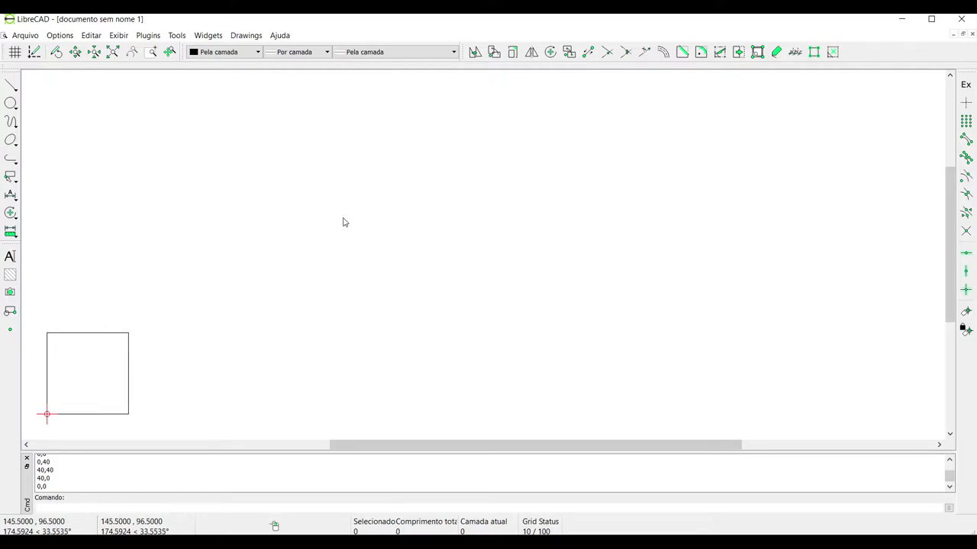
{"action": "left_click_drag", "start_coordinate": [338, 235], "coordinate": [277, 294]}
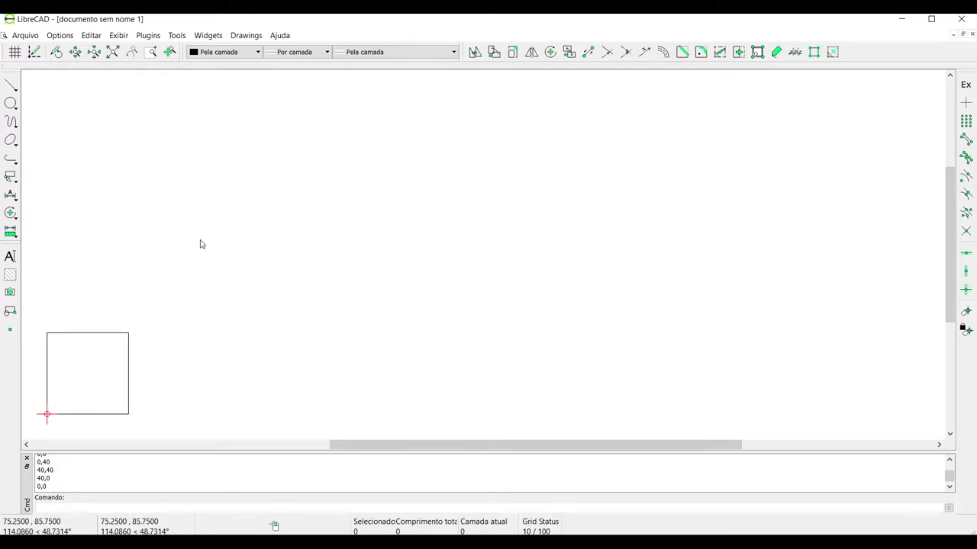
Step: Draw a freehand M-shaped outline of two-point lines beside the square, running back to near its start and across to its rightmost corner
{"action": "left_click", "coordinate": [10, 87]}
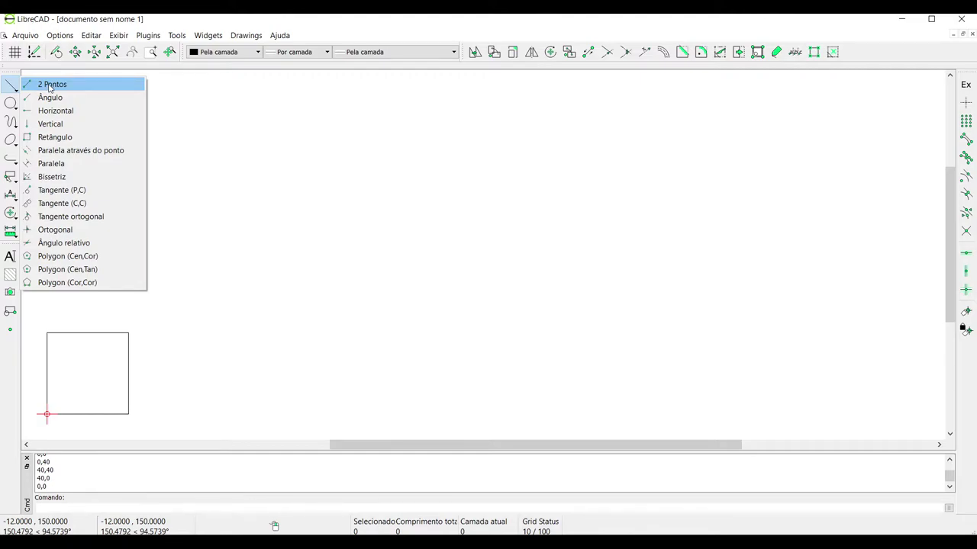
{"action": "left_click", "coordinate": [49, 85]}
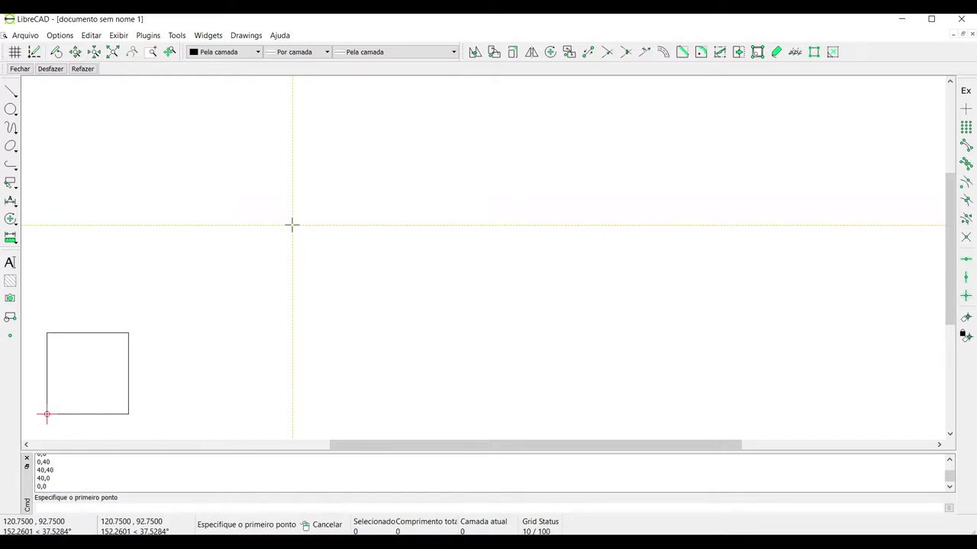
{"action": "left_click", "coordinate": [229, 234]}
{"action": "left_click", "coordinate": [277, 170]}
{"action": "left_click", "coordinate": [381, 260]}
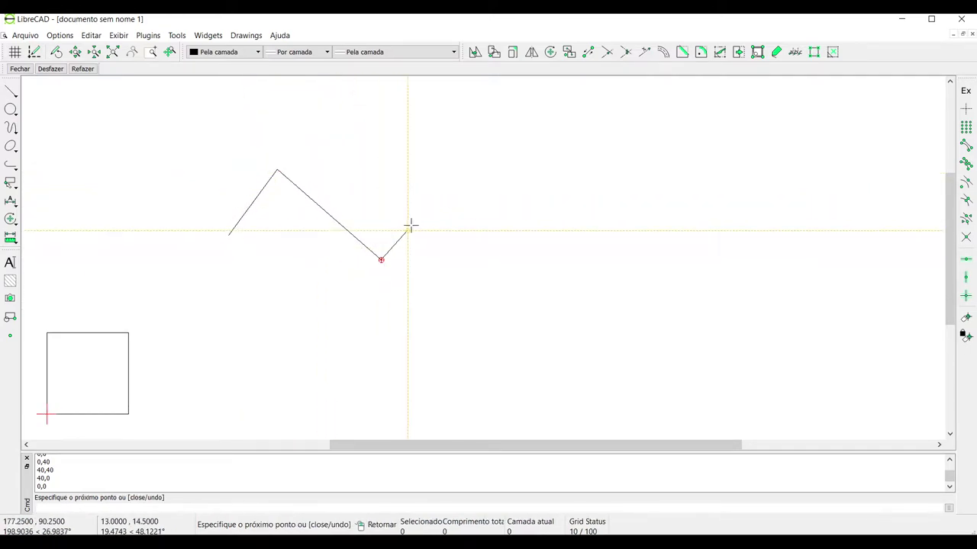
{"action": "left_click", "coordinate": [459, 171]}
{"action": "left_click", "coordinate": [534, 266]}
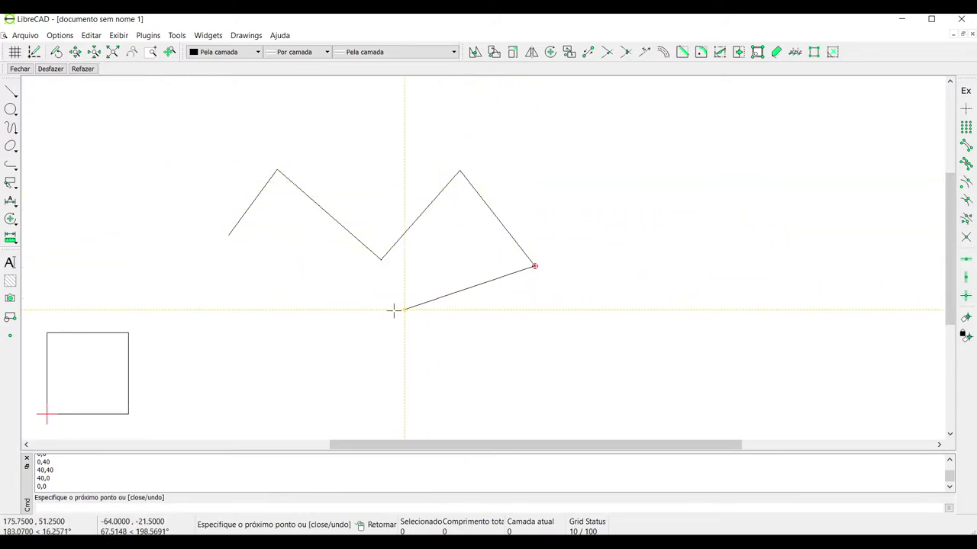
{"action": "left_click", "coordinate": [280, 367]}
{"action": "left_click", "coordinate": [229, 238]}
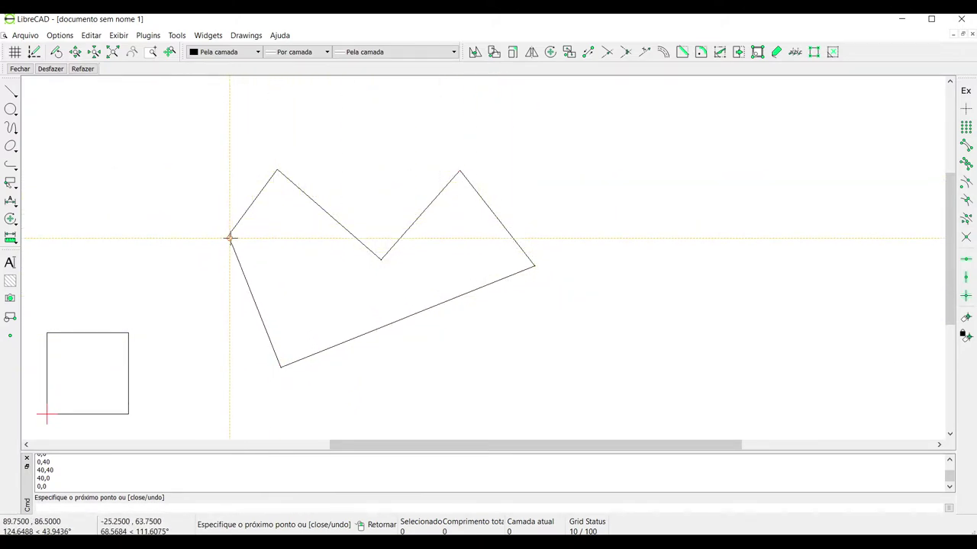
{"action": "left_click", "coordinate": [535, 266]}
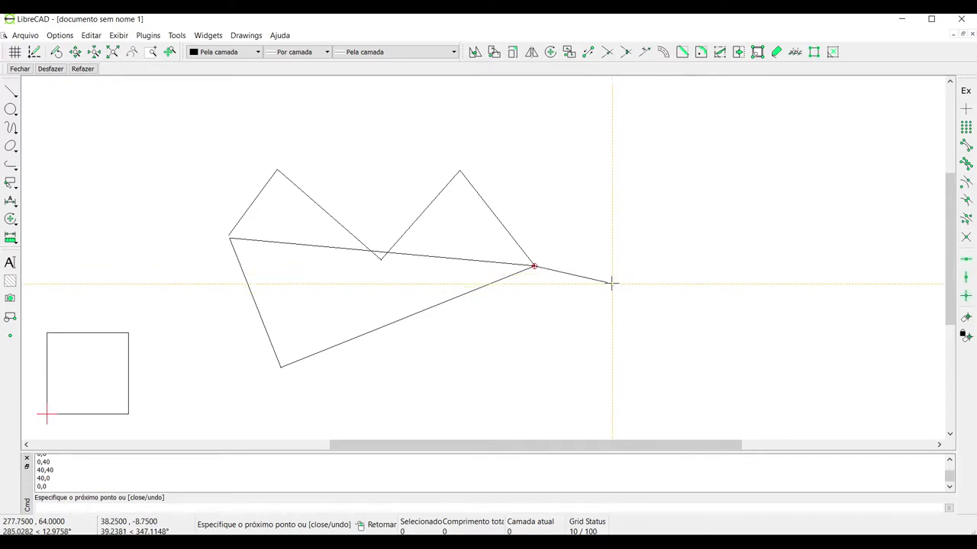
{"action": "key", "text": "Escape"}
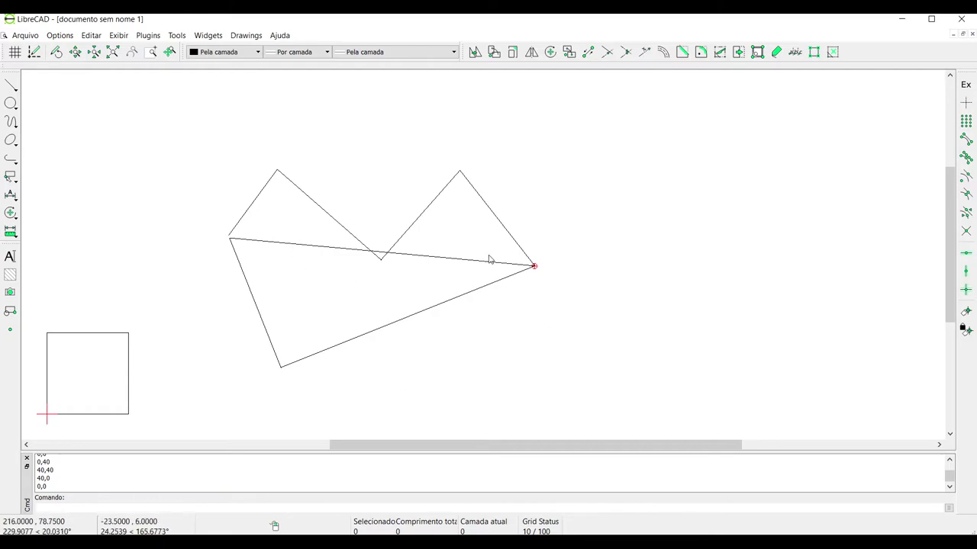
Step: Erase the freehand outline and the square at the origin
{"action": "left_click_drag", "start_coordinate": [175, 127], "coordinate": [644, 425]}
{"action": "key", "text": "Delete"}
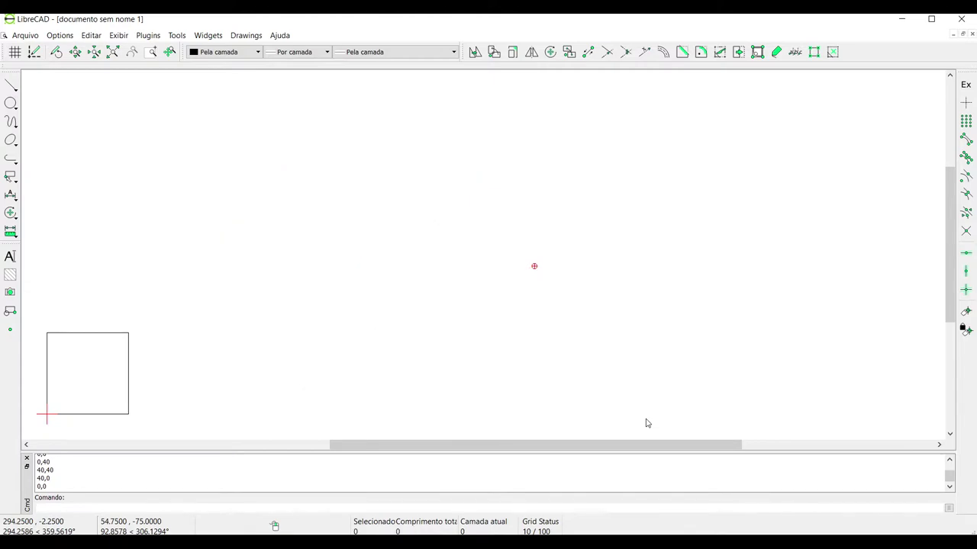
{"action": "left_click_drag", "start_coordinate": [33, 299], "coordinate": [165, 433]}
{"action": "key", "text": "Delete"}
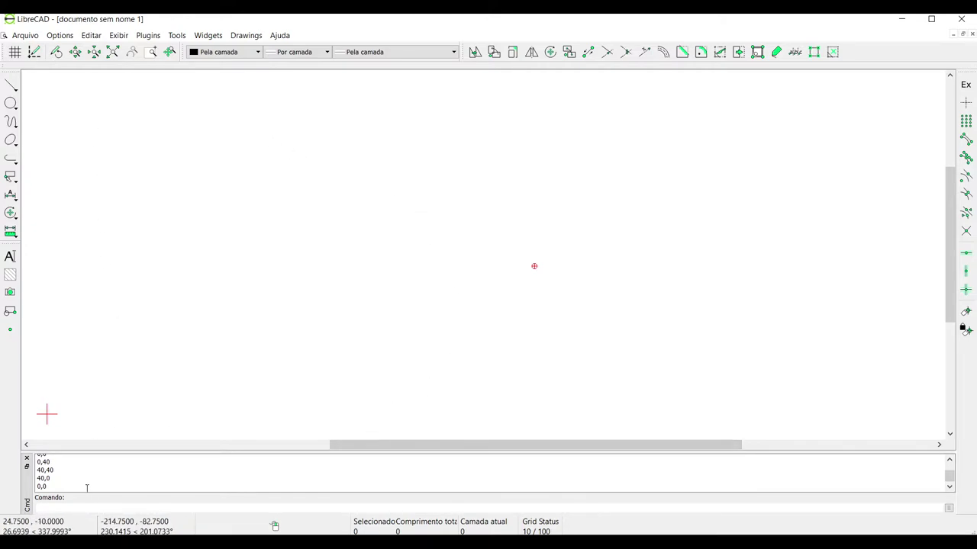
Step: Draw a closed freehand outline of five connected two-point lines ending at its starting point, and erase the whole outline
{"action": "left_click", "coordinate": [15, 92]}
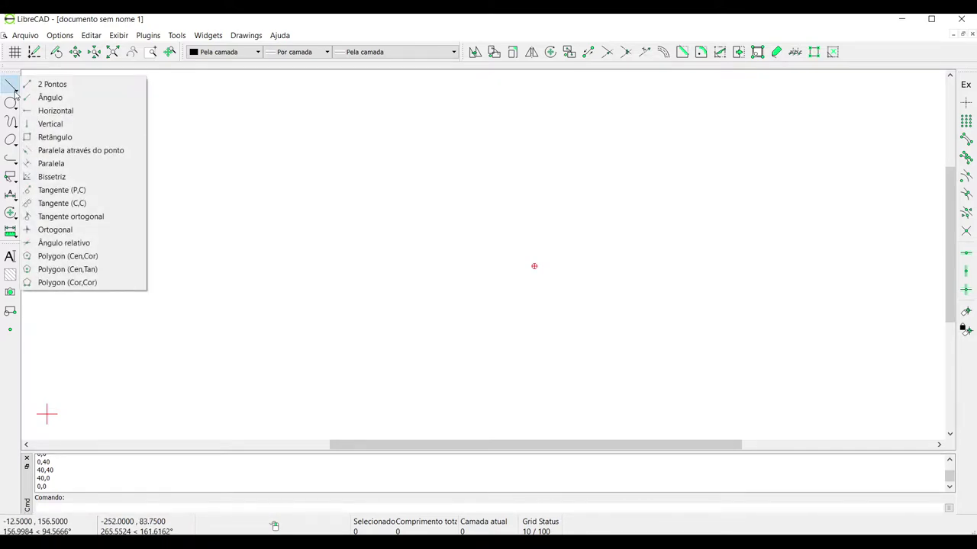
{"action": "left_click", "coordinate": [14, 93]}
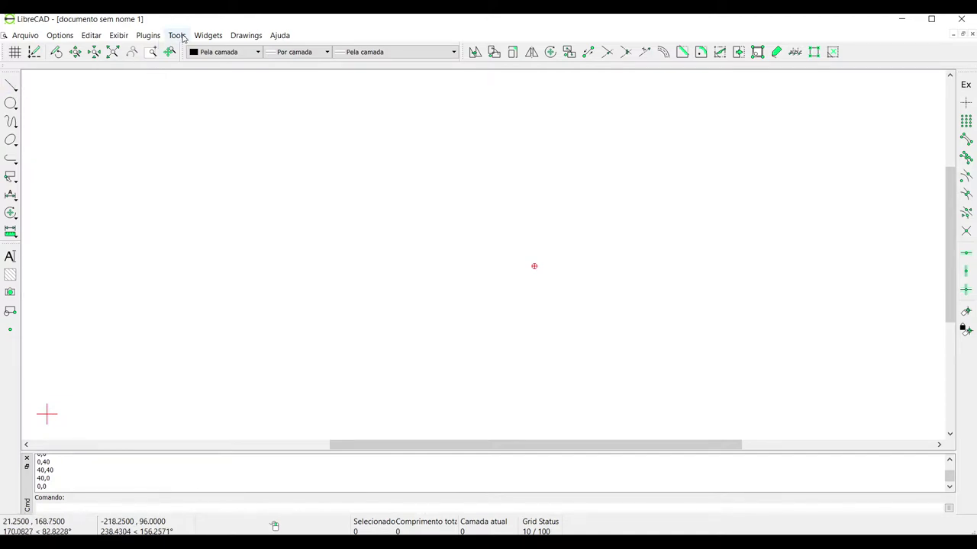
{"action": "left_click", "coordinate": [177, 36]}
{"action": "mouse_move", "coordinate": [193, 57]}
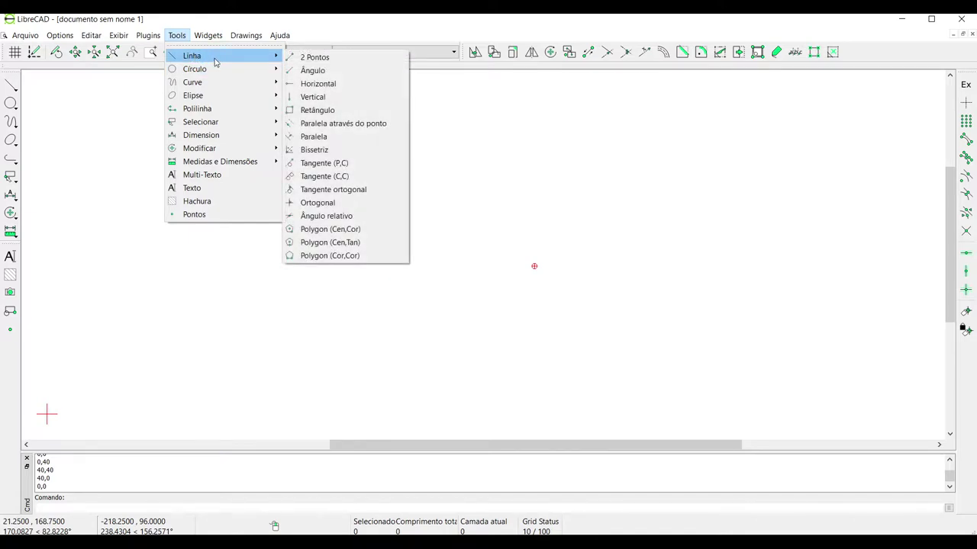
{"action": "left_click", "coordinate": [317, 59]}
{"action": "left_click", "coordinate": [265, 318]}
{"action": "left_click", "coordinate": [516, 199]}
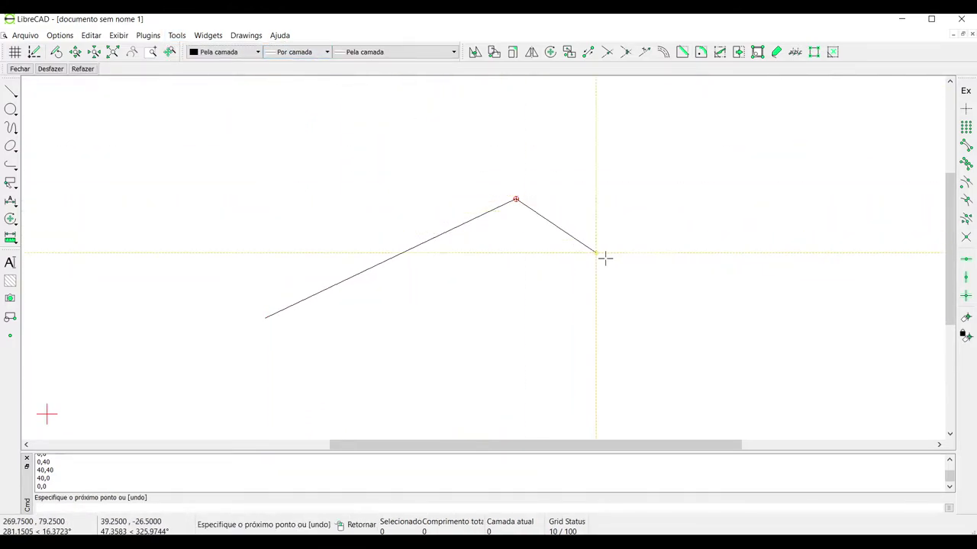
{"action": "left_click", "coordinate": [733, 340]}
{"action": "left_click", "coordinate": [825, 143]}
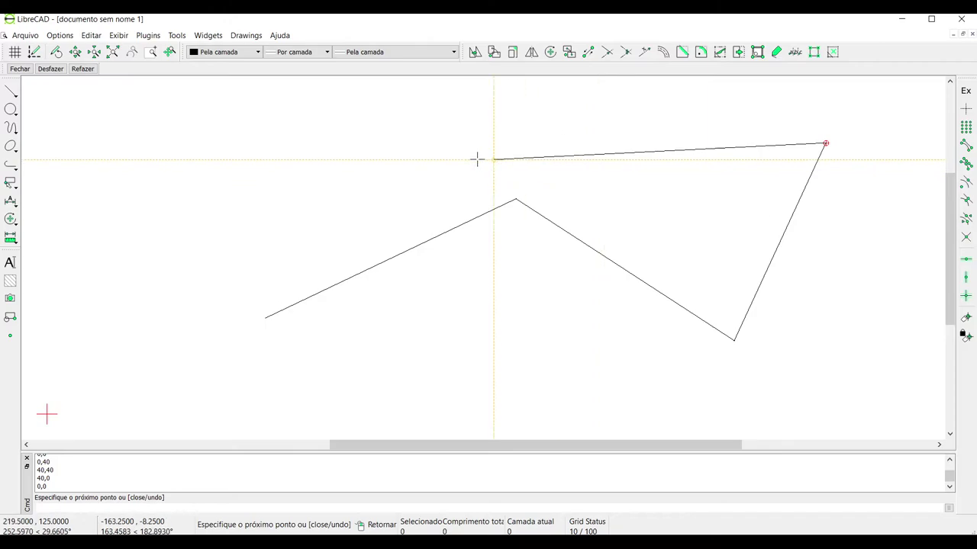
{"action": "left_click", "coordinate": [244, 143]}
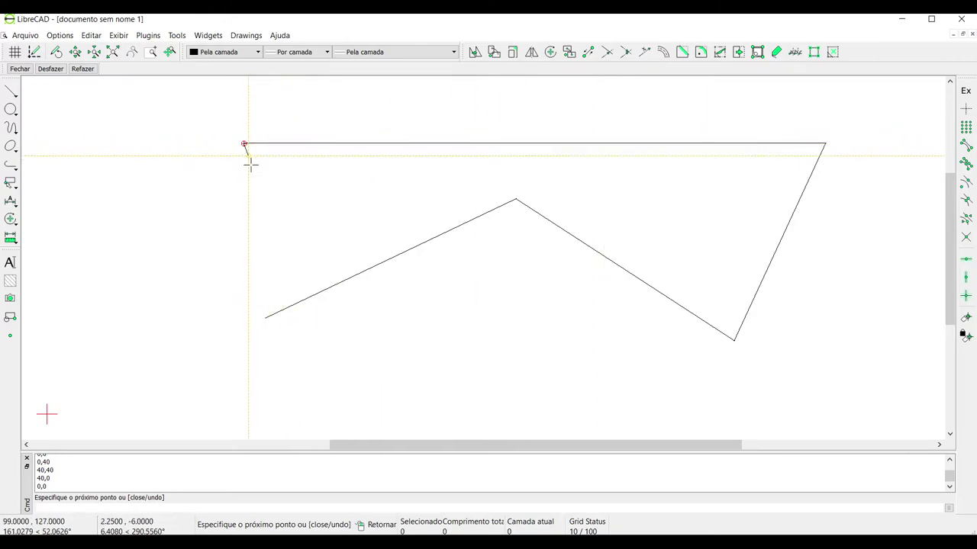
{"action": "left_click", "coordinate": [266, 318]}
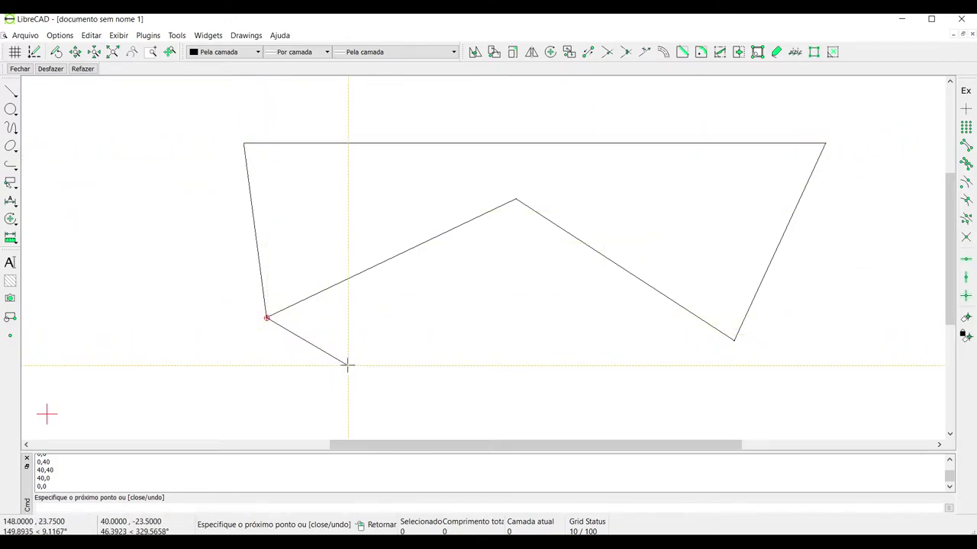
{"action": "right_click", "coordinate": [347, 366]}
{"action": "right_click", "coordinate": [347, 366]}
{"action": "left_click_drag", "start_coordinate": [861, 104], "coordinate": [177, 395]}
{"action": "key", "text": "Delete"}
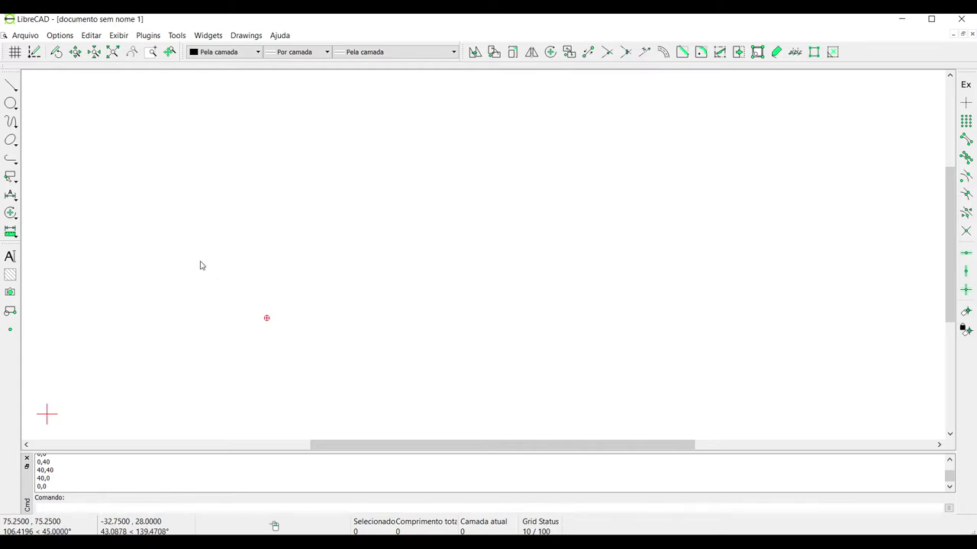
Step: Draw an angled line at 30° with length 50 and the reference point Meio near the middle of the drawing
{"action": "left_click", "coordinate": [14, 89]}
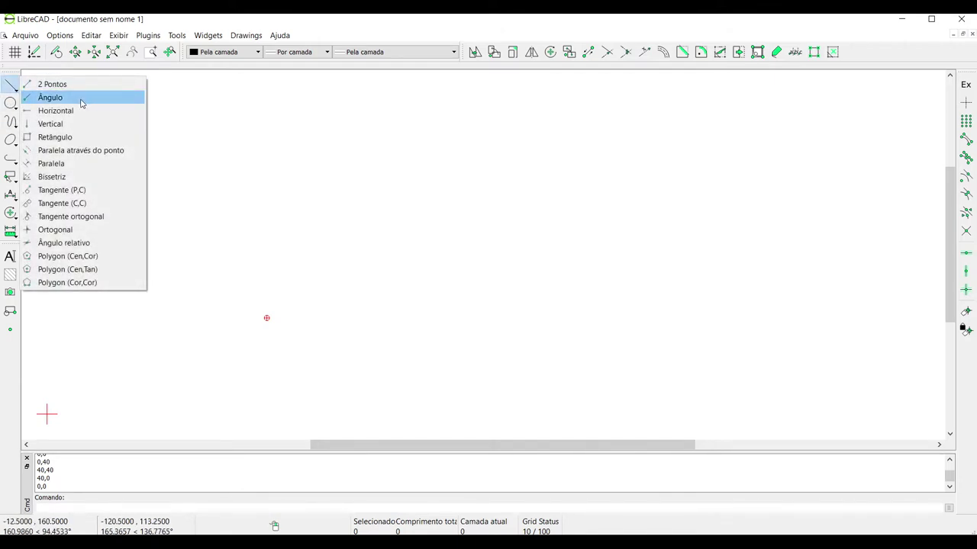
{"action": "left_click", "coordinate": [66, 98]}
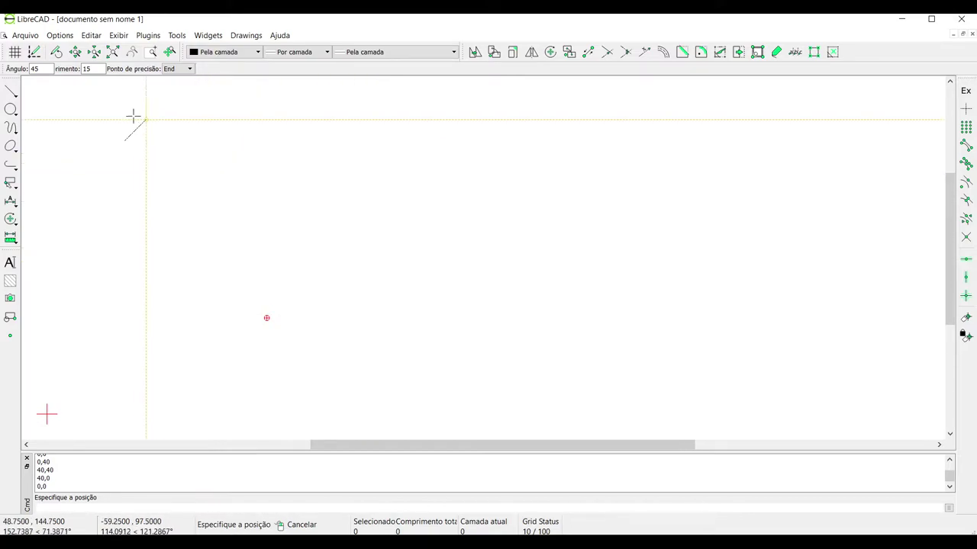
{"action": "left_click_drag", "start_coordinate": [44, 69], "coordinate": [20, 70]}
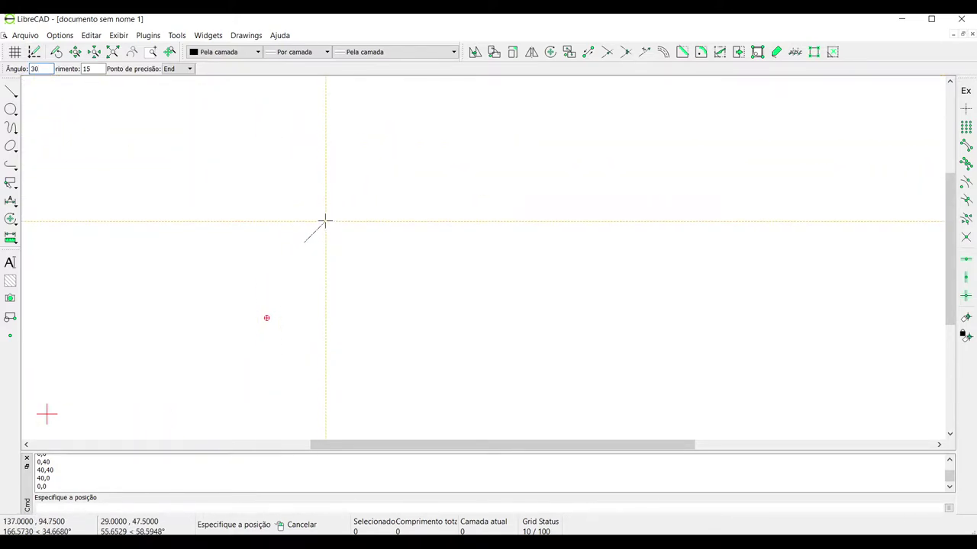
{"action": "left_click_drag", "start_coordinate": [100, 71], "coordinate": [83, 70]}
{"action": "type", "text": "50"}
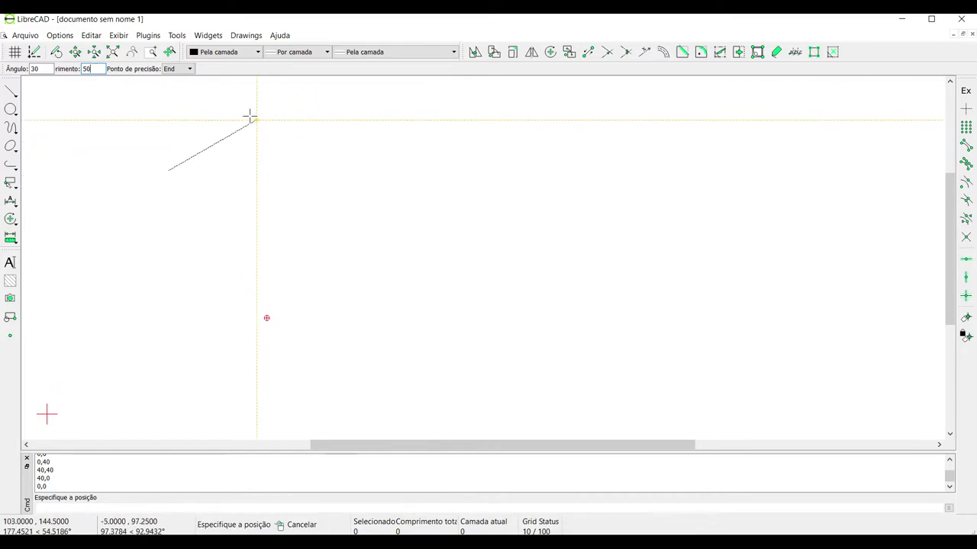
{"action": "left_click", "coordinate": [190, 68]}
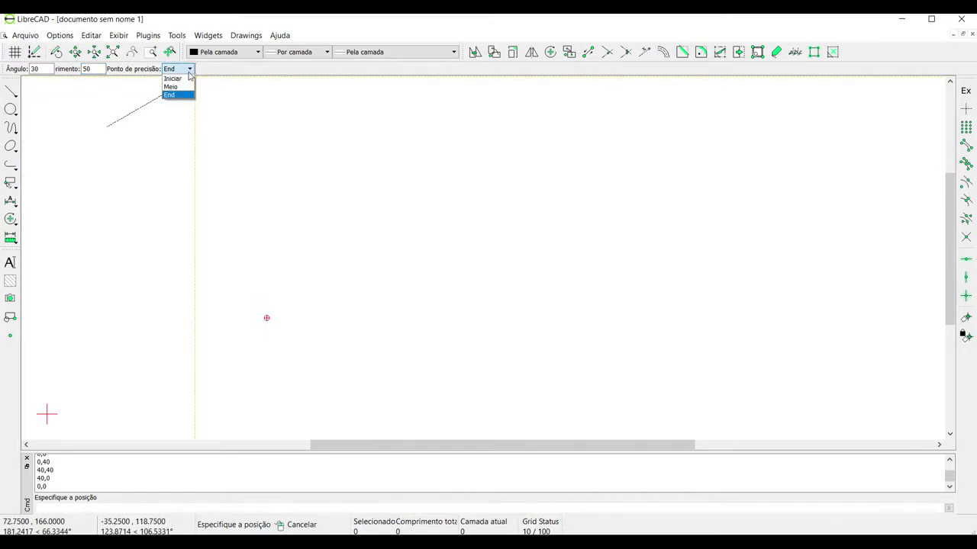
{"action": "left_click", "coordinate": [172, 77]}
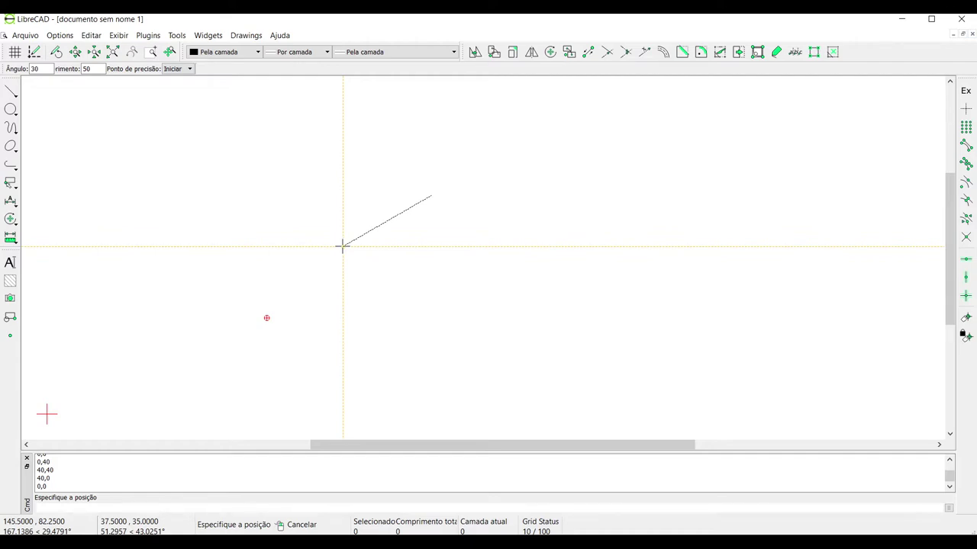
{"action": "left_click", "coordinate": [190, 68]}
{"action": "left_click", "coordinate": [186, 87]}
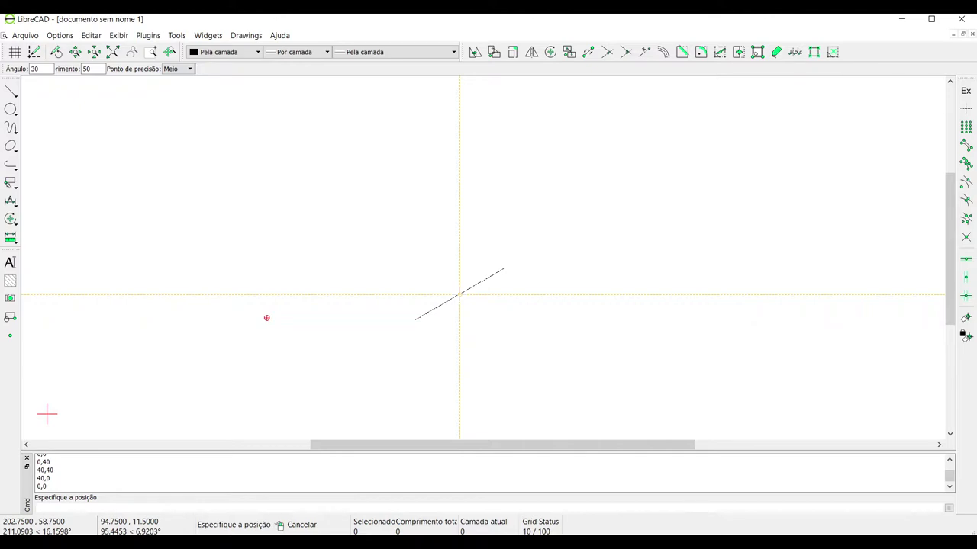
{"action": "left_click", "coordinate": [411, 253]}
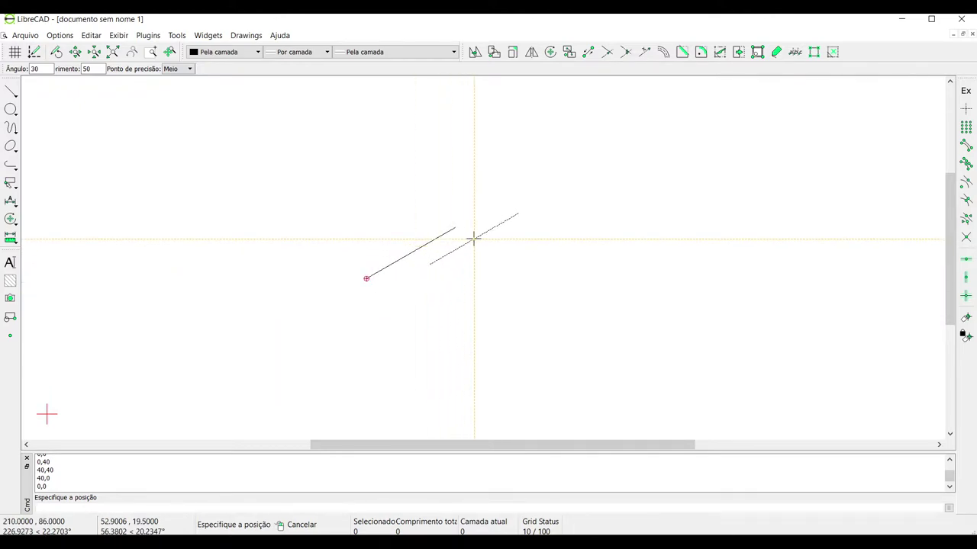
Step: Draw a second angled line at 150° crossing the first one near its midpoint, and erase both lines
{"action": "left_click_drag", "start_coordinate": [41, 69], "coordinate": [13, 72]}
{"action": "type", "text": "15"}
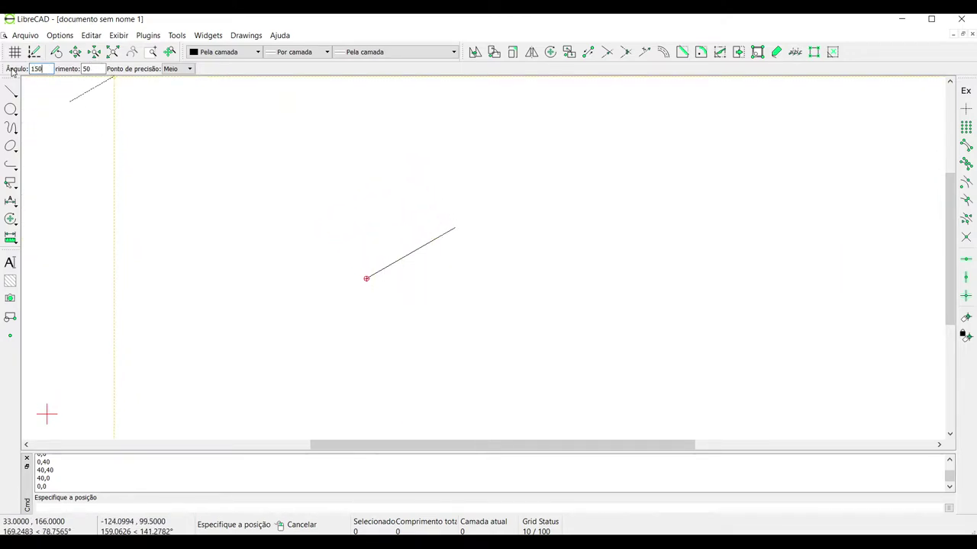
{"action": "left_click", "coordinate": [399, 246]}
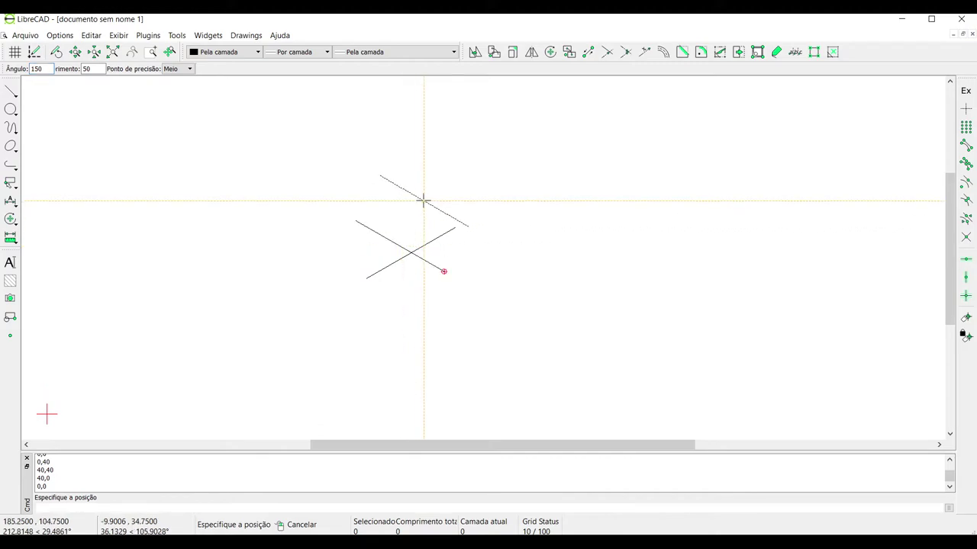
{"action": "right_click", "coordinate": [424, 200]}
{"action": "left_click_drag", "start_coordinate": [338, 194], "coordinate": [486, 318]}
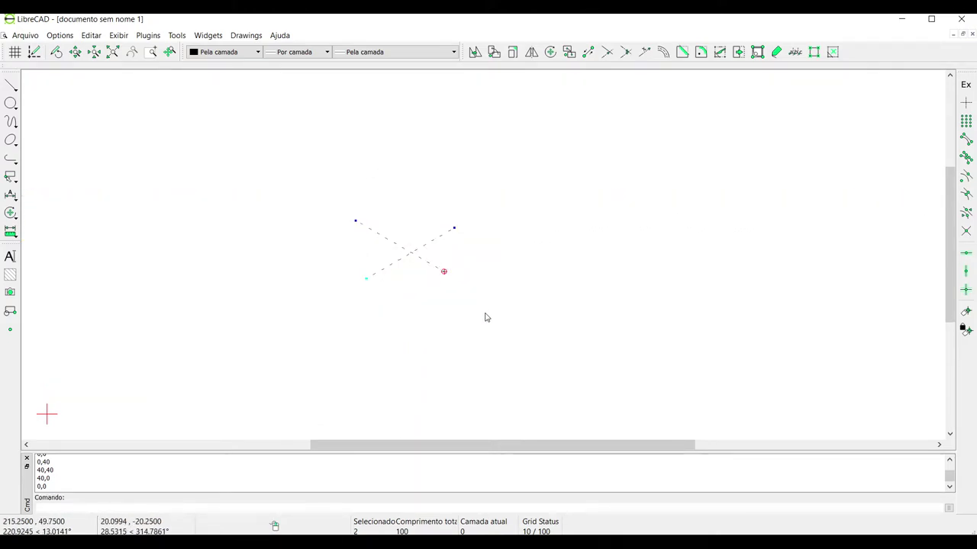
{"action": "key", "text": "Delete"}
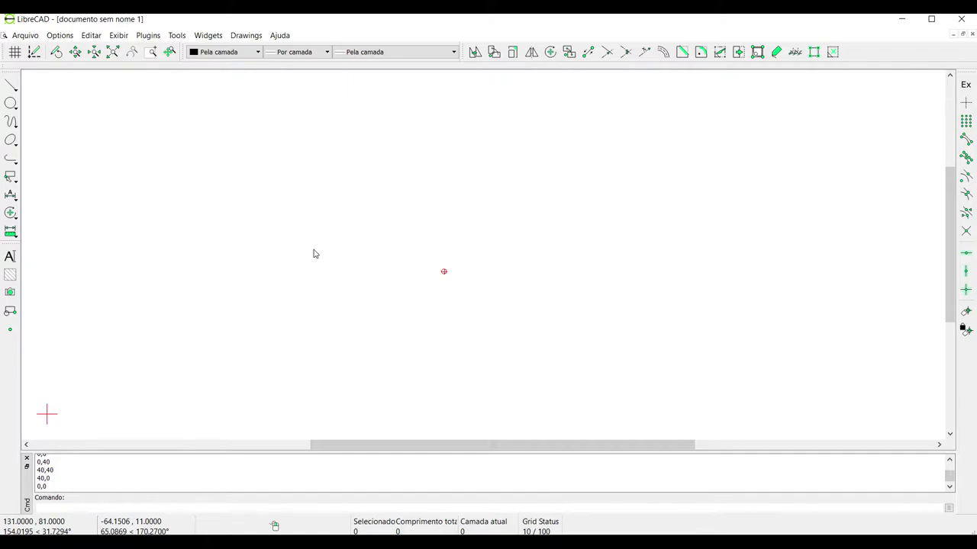
Step: Draw a horizontal line with length 70 and reference point Meio at the relative coordinate @0,0, and erase it
{"action": "left_click", "coordinate": [11, 87]}
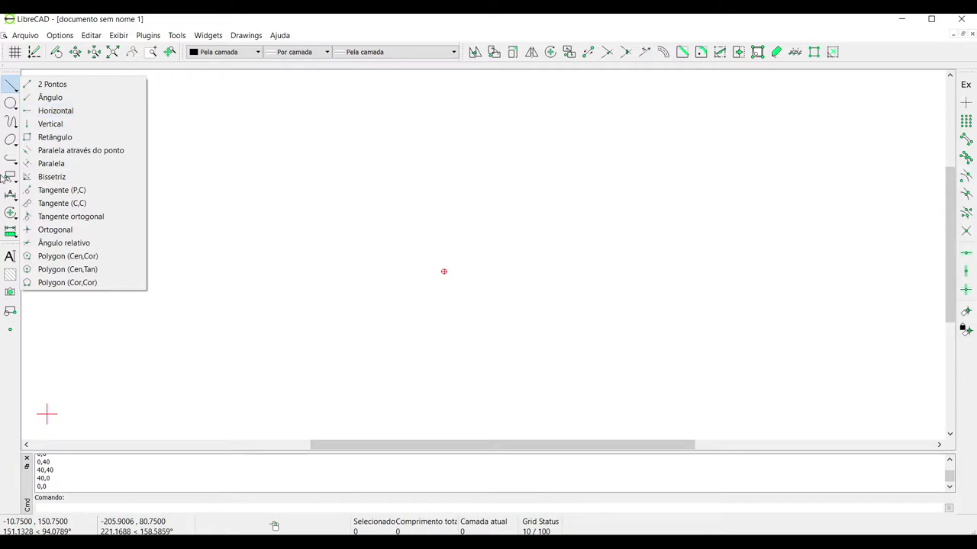
{"action": "left_click", "coordinate": [56, 111]}
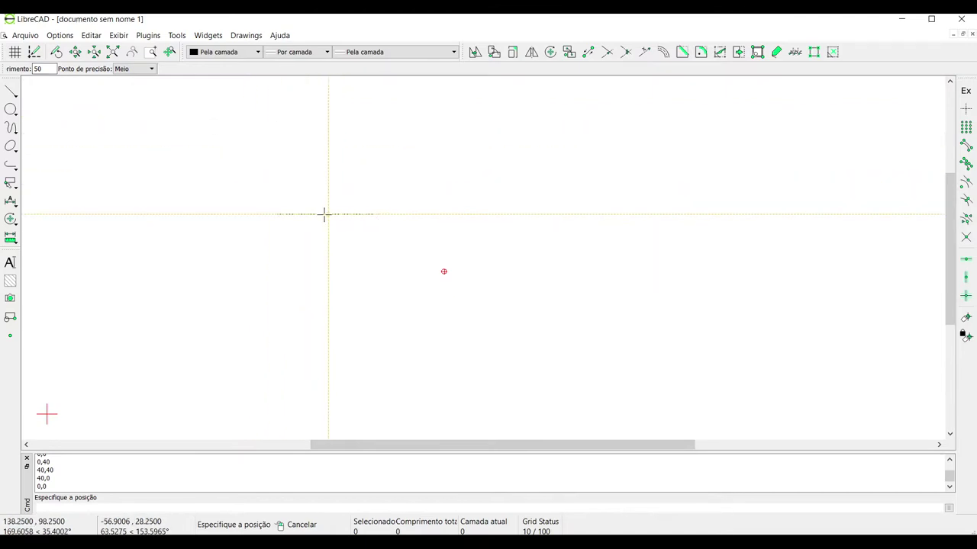
{"action": "double_click", "coordinate": [43, 69]}
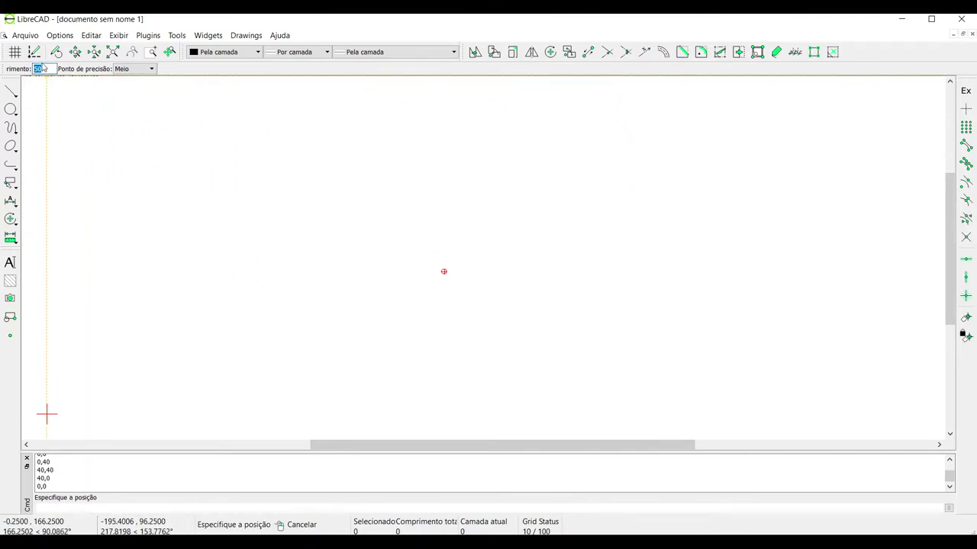
{"action": "type", "text": "70"}
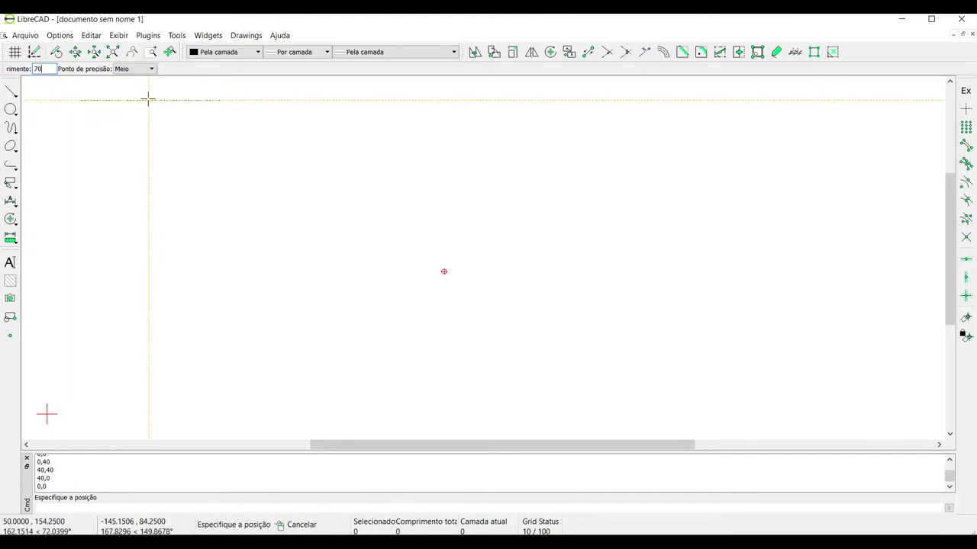
{"action": "left_click", "coordinate": [152, 69]}
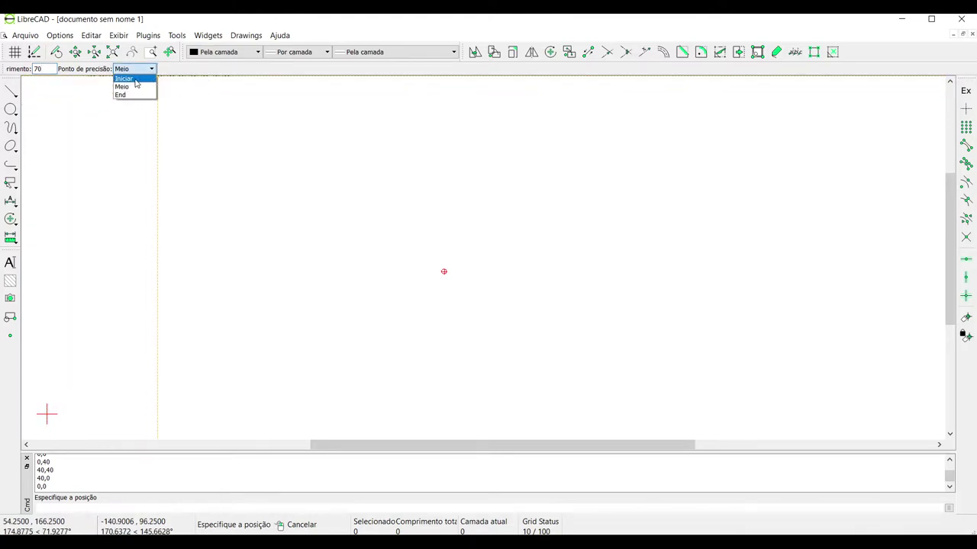
{"action": "left_click", "coordinate": [136, 73]}
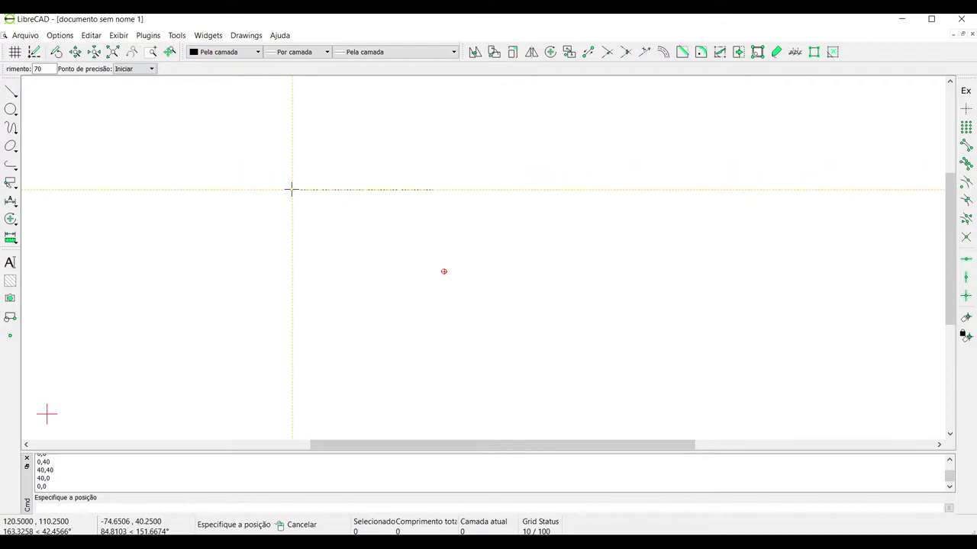
{"action": "left_click", "coordinate": [152, 69]}
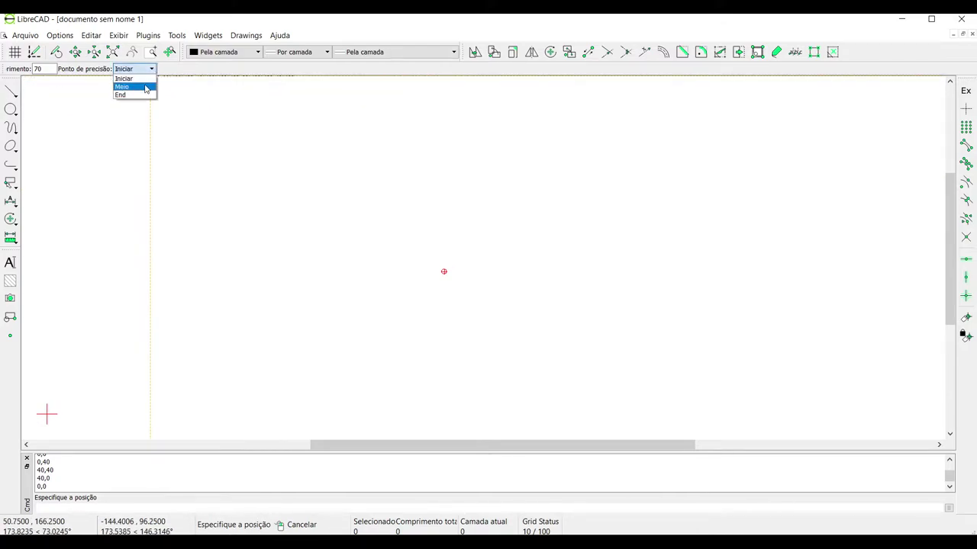
{"action": "left_click", "coordinate": [123, 87]}
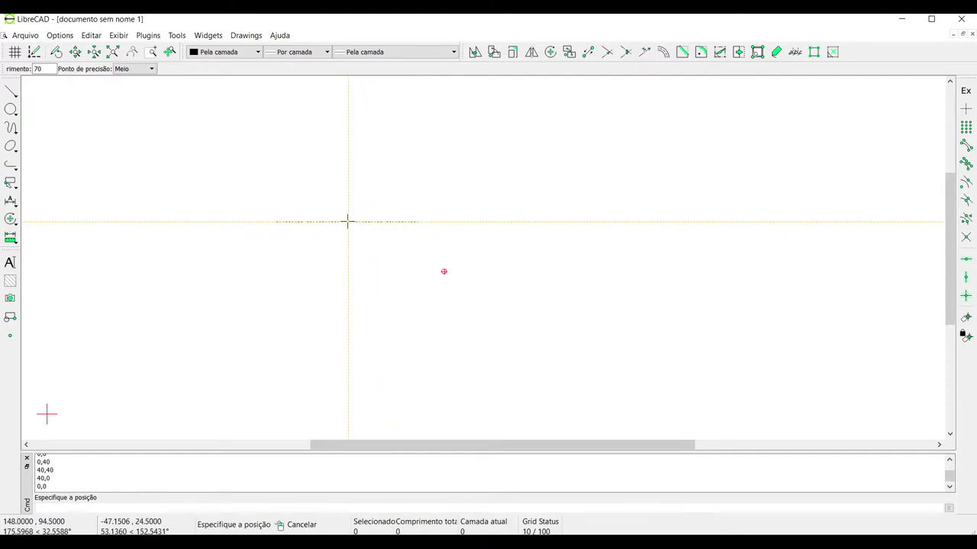
{"action": "left_click", "coordinate": [135, 508]}
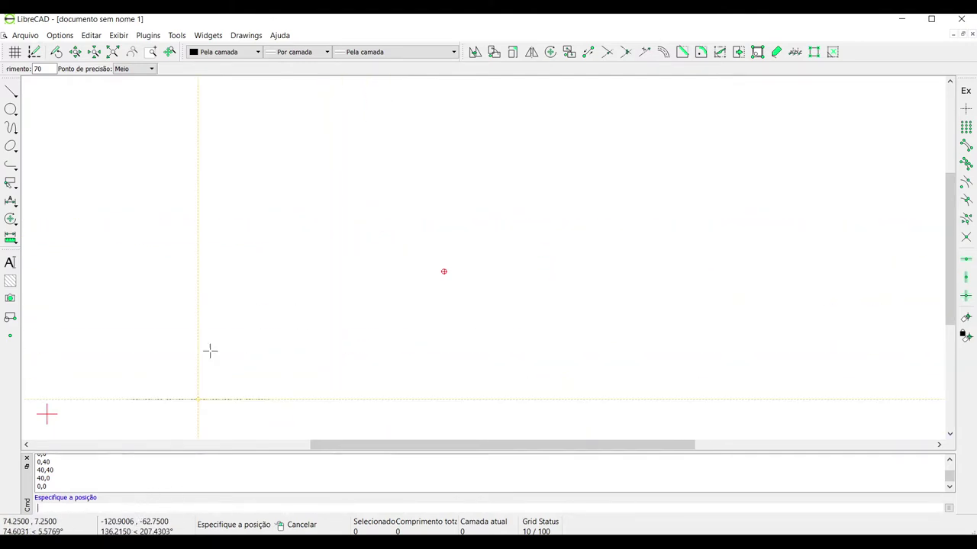
{"action": "type", "text": "@0,0"}
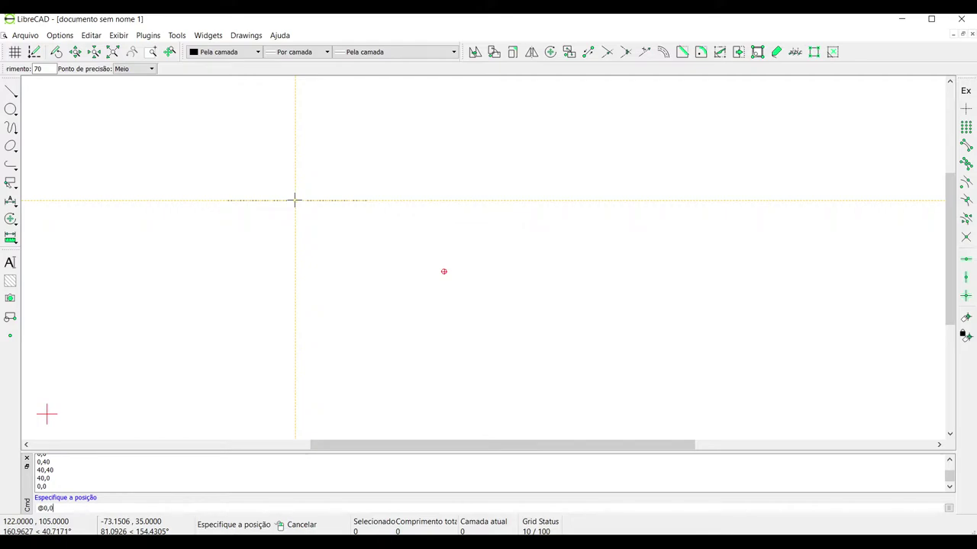
{"action": "key", "text": "Return"}
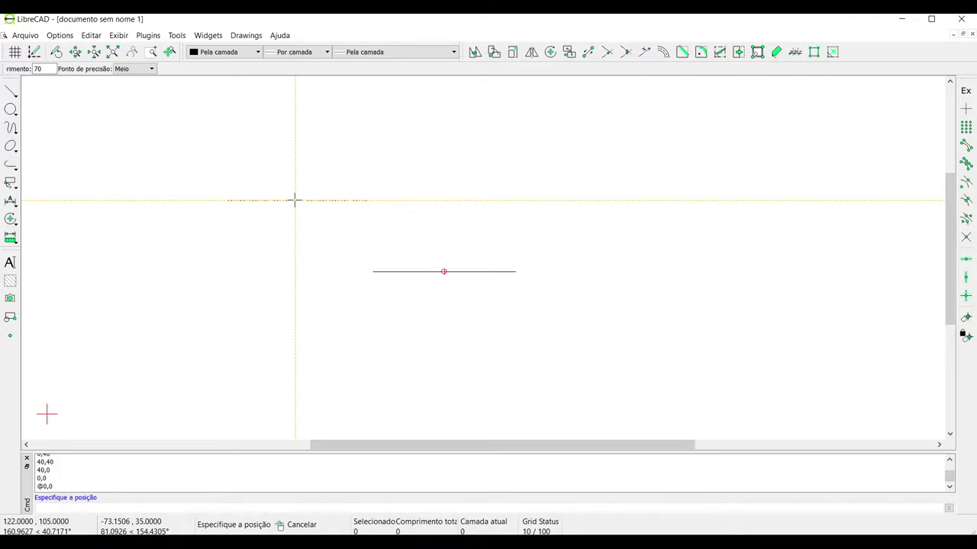
{"action": "right_click", "coordinate": [305, 203]}
{"action": "left_click_drag", "start_coordinate": [317, 203], "coordinate": [542, 333]}
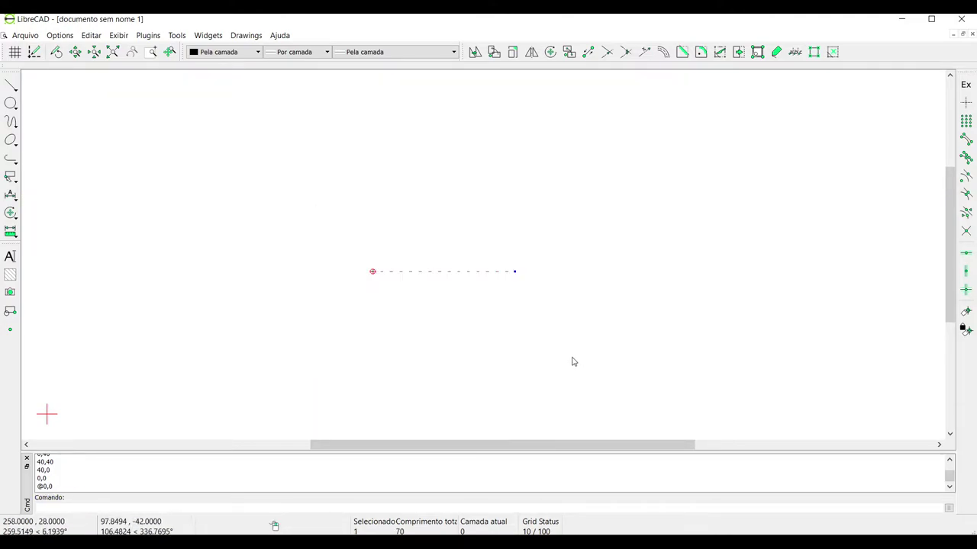
{"action": "key", "text": "Delete"}
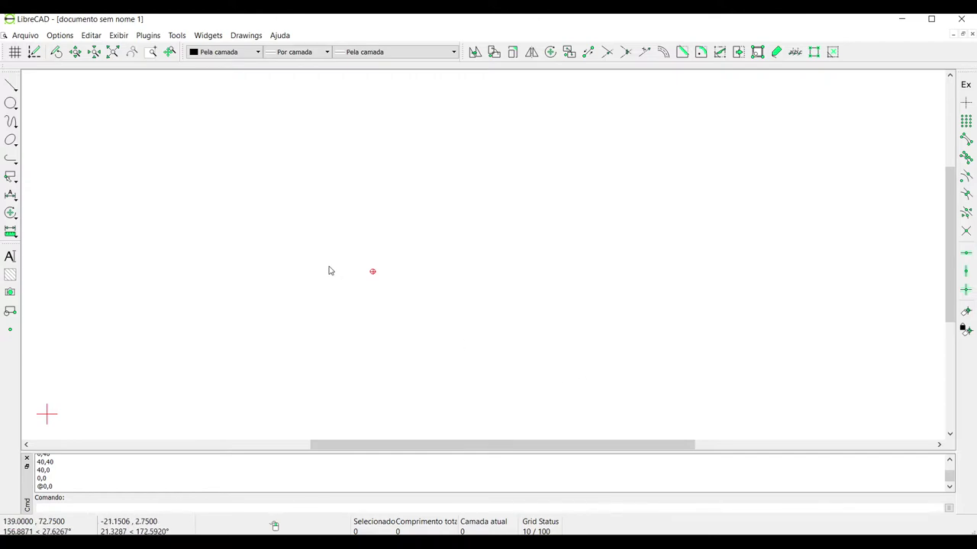
Step: Draw a vertical line with length 45 and reference point Iniciar at the relative coordinate @0,0
{"action": "left_click", "coordinate": [11, 86]}
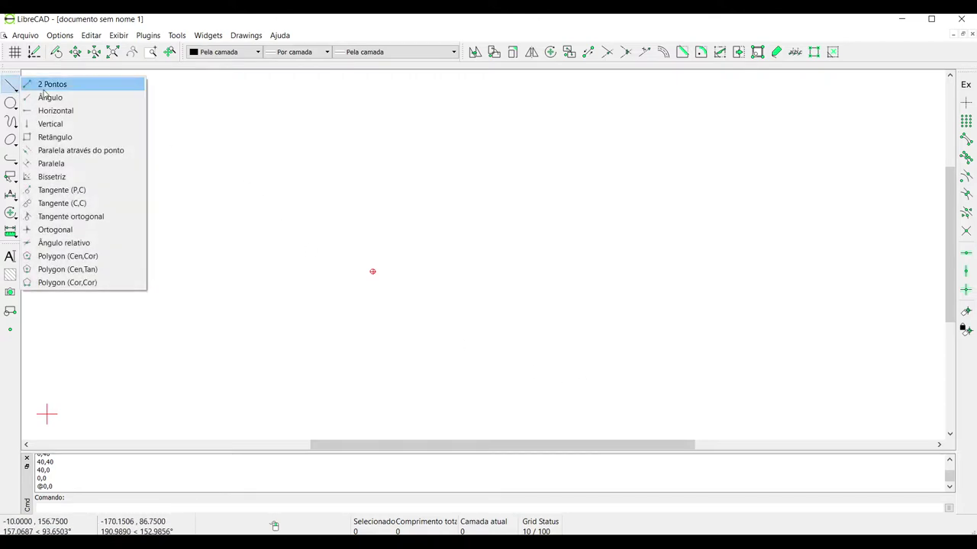
{"action": "left_click", "coordinate": [69, 124]}
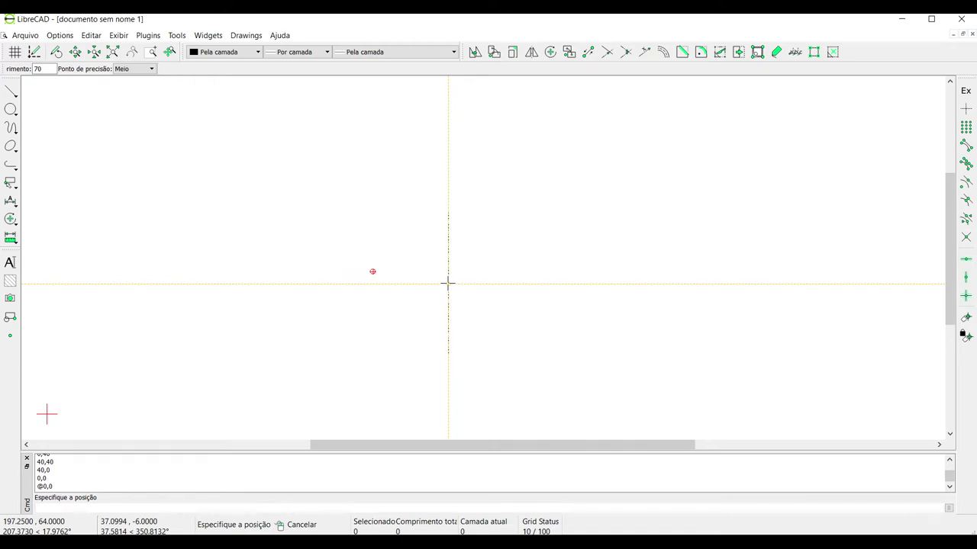
{"action": "double_click", "coordinate": [33, 69]}
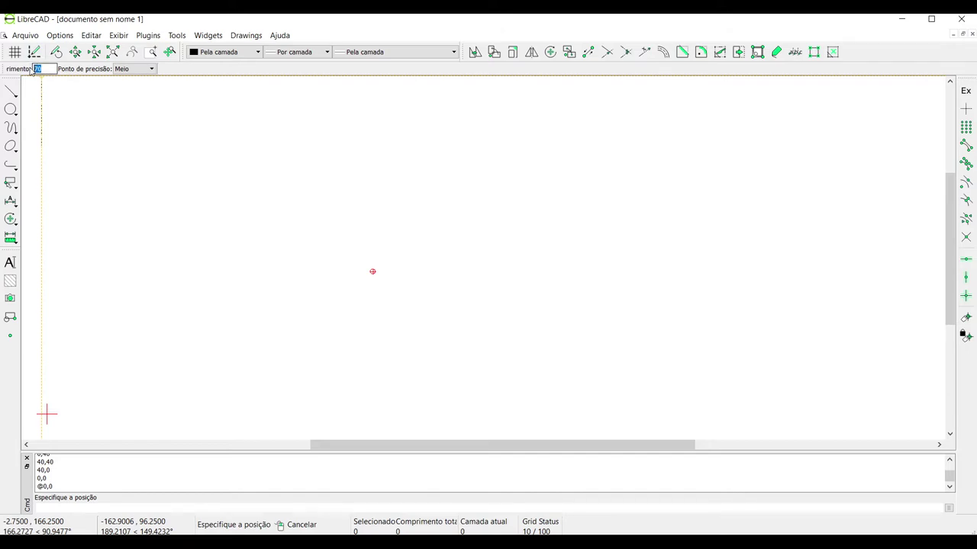
{"action": "type", "text": "45"}
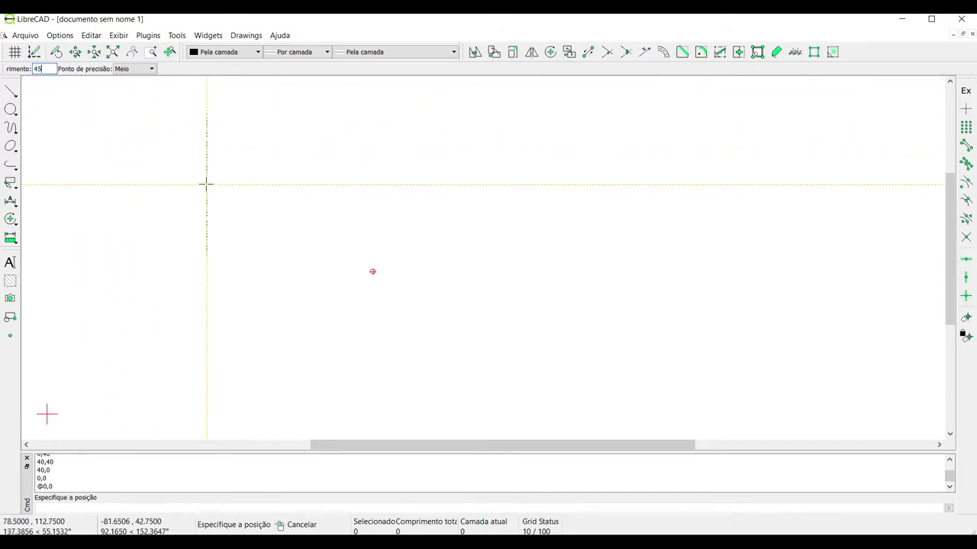
{"action": "left_click", "coordinate": [151, 71]}
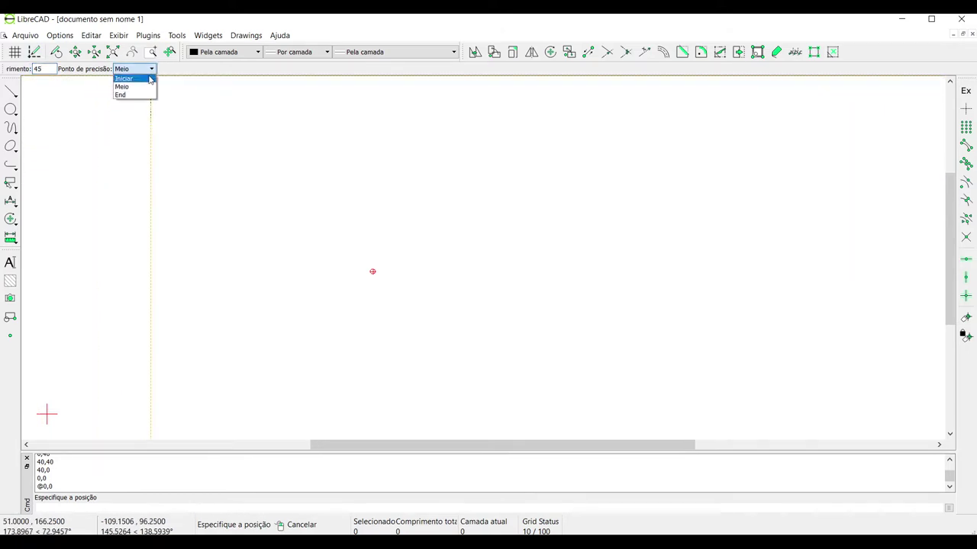
{"action": "left_click", "coordinate": [130, 78]}
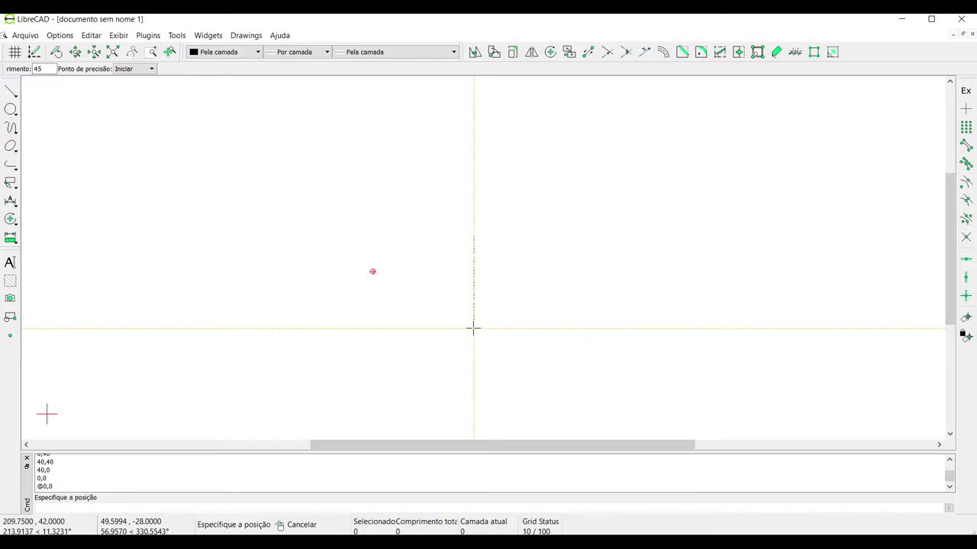
{"action": "left_click", "coordinate": [45, 509]}
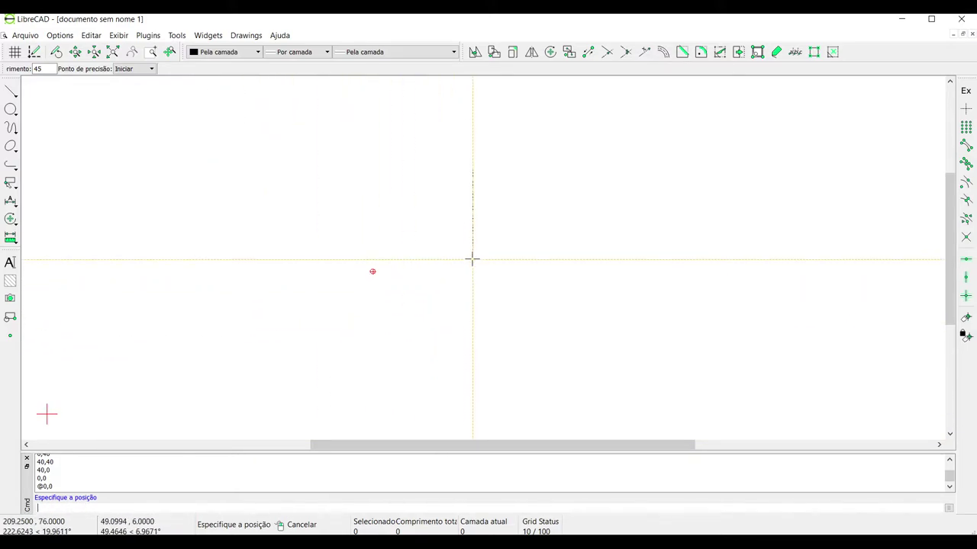
{"action": "type", "text": "@0,40"}
{"action": "key", "text": "Return"}
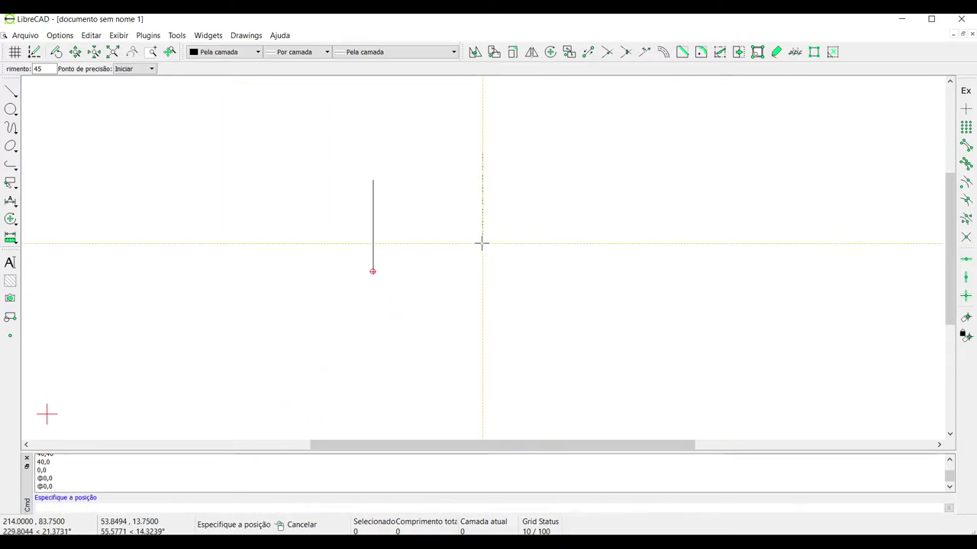
{"action": "type", "text": "@10"}
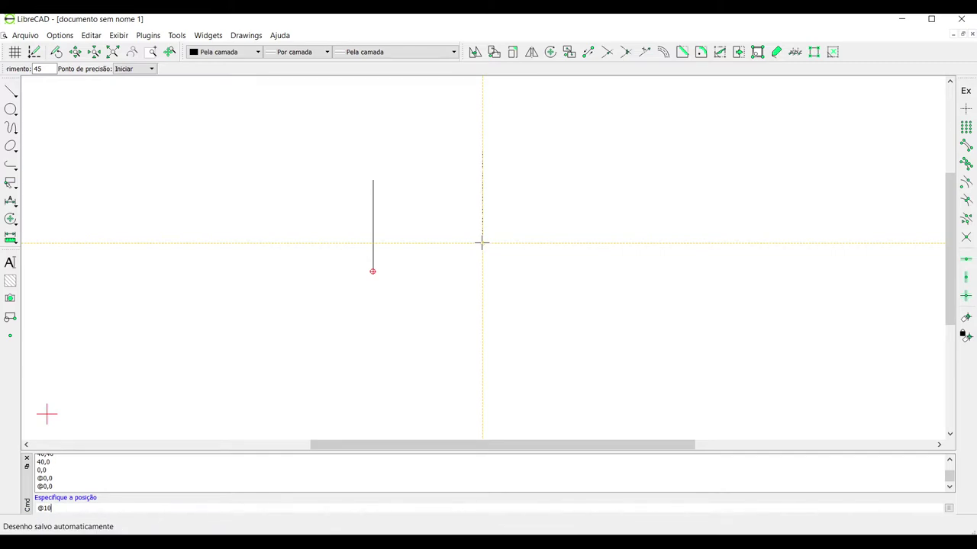
{"action": "type", "text": ","}
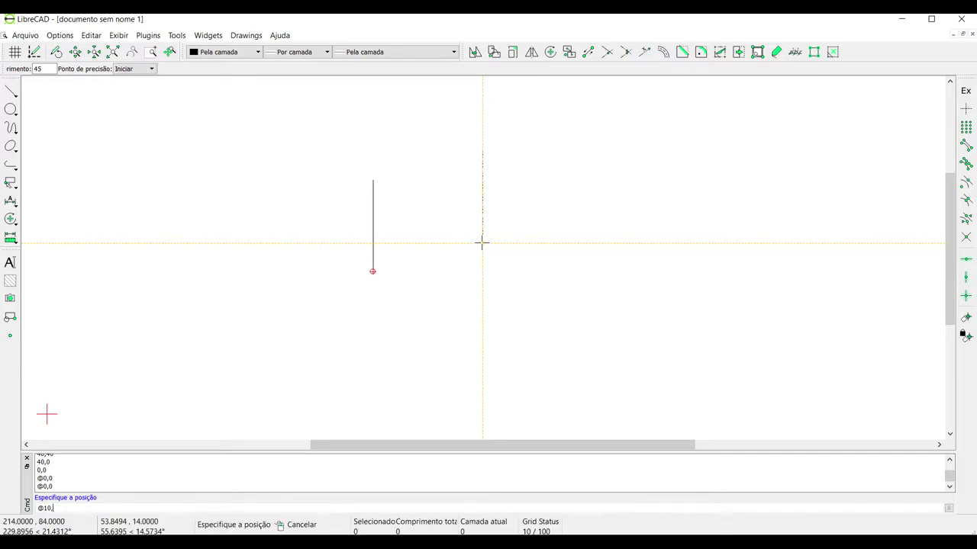
{"action": "type", "text": "10"}
{"action": "key", "text": "Return"}
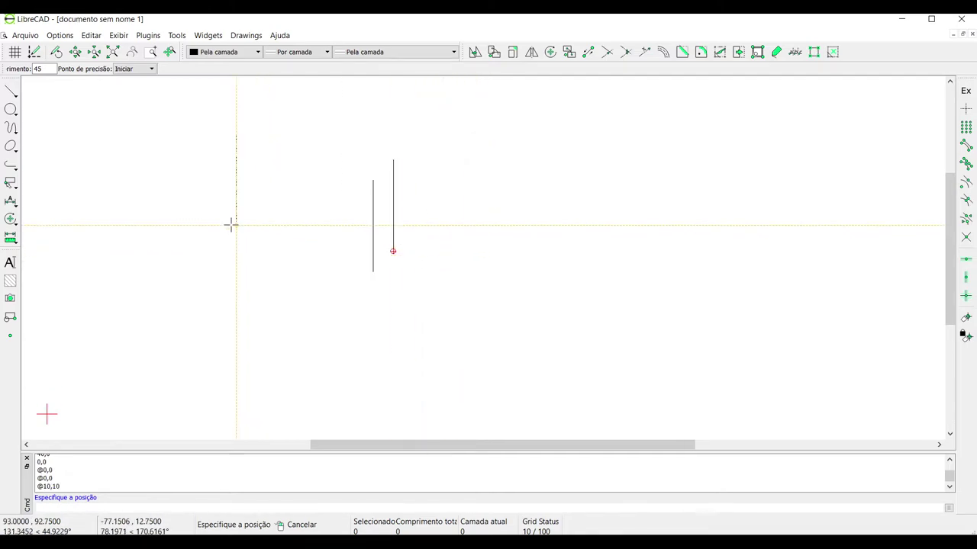
{"action": "right_click", "coordinate": [211, 204]}
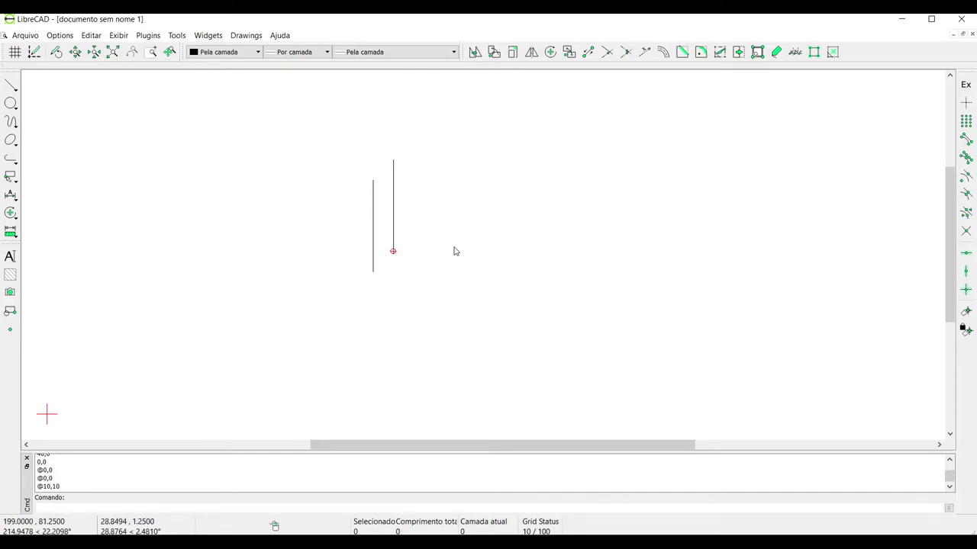
{"action": "key", "text": "Return"}
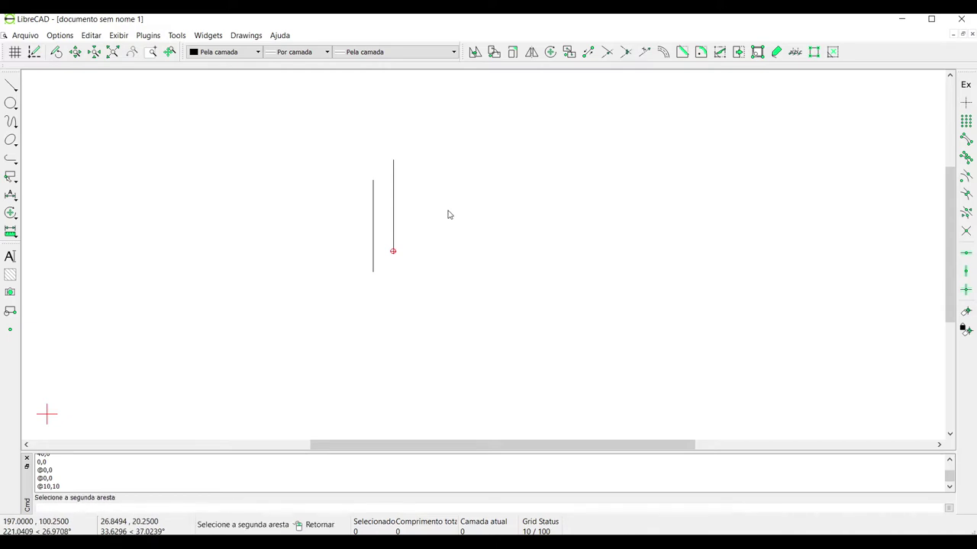
{"action": "type", "text": "jhgjhjkhjhgjk"}
{"action": "key", "text": "BackSpace"}
{"action": "key", "text": "BackSpace"}
{"action": "key", "text": "BackSpace"}
{"action": "key", "text": "BackSpace"}
{"action": "key", "text": "BackSpace"}
{"action": "key", "text": "BackSpace"}
{"action": "key", "text": "BackSpace"}
{"action": "key", "text": "BackSpace"}
{"action": "key", "text": "BackSpace"}
{"action": "key", "text": "BackSpace"}
{"action": "key", "text": "BackSpace"}
{"action": "key", "text": "BackSpace"}
{"action": "key", "text": "BackSpace"}
Step: Select both vertical lines together and erase them from the drawing
{"action": "left_click_drag", "start_coordinate": [450, 210], "coordinate": [277, 341]}
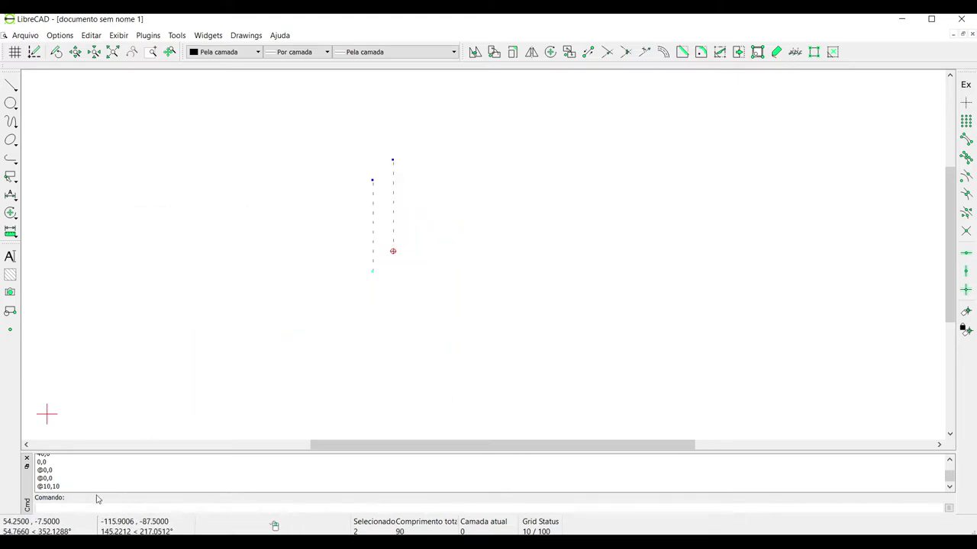
{"action": "left_click", "coordinate": [65, 506]}
{"action": "key", "text": "Return"}
{"action": "left_click_drag", "start_coordinate": [443, 252], "coordinate": [518, 376]}
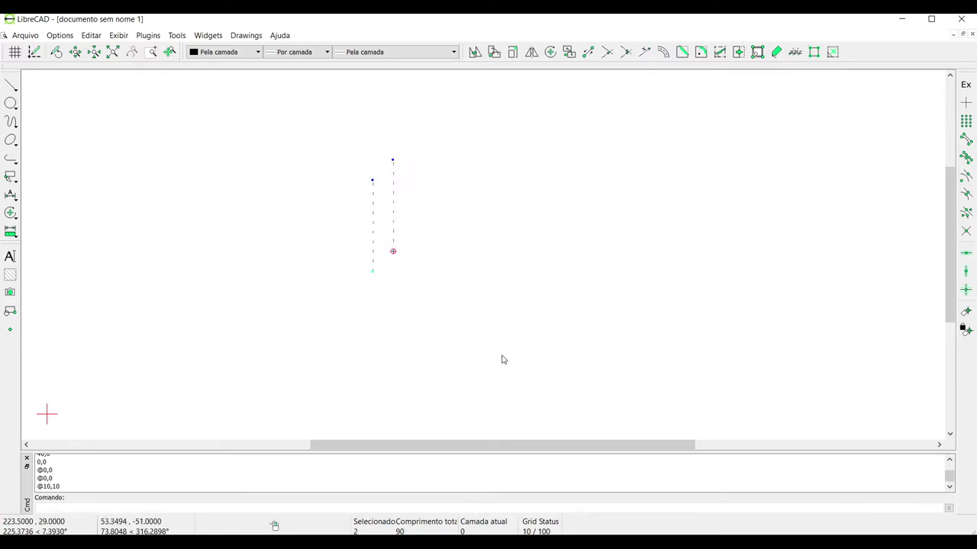
{"action": "key", "text": "Delete"}
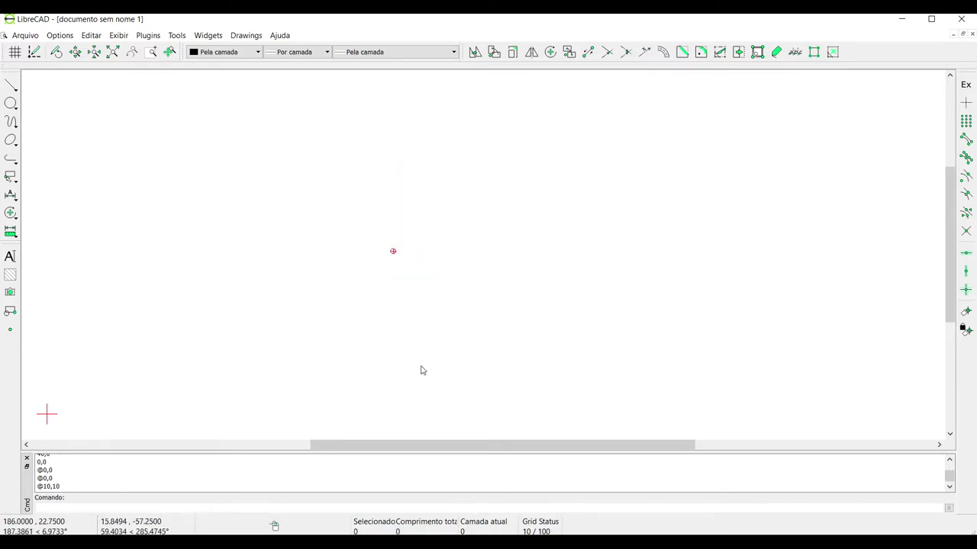
{"action": "left_click", "coordinate": [12, 87]}
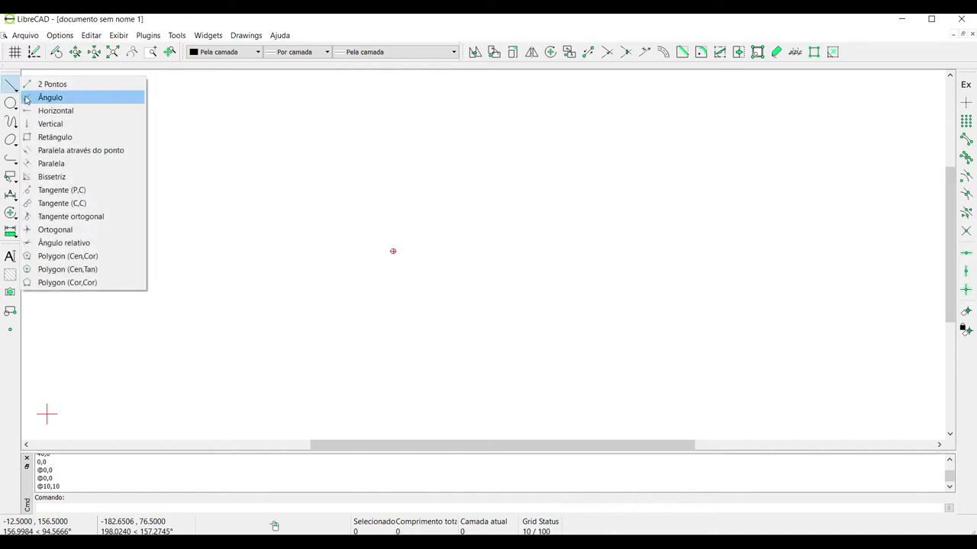
{"action": "left_click", "coordinate": [45, 124]}
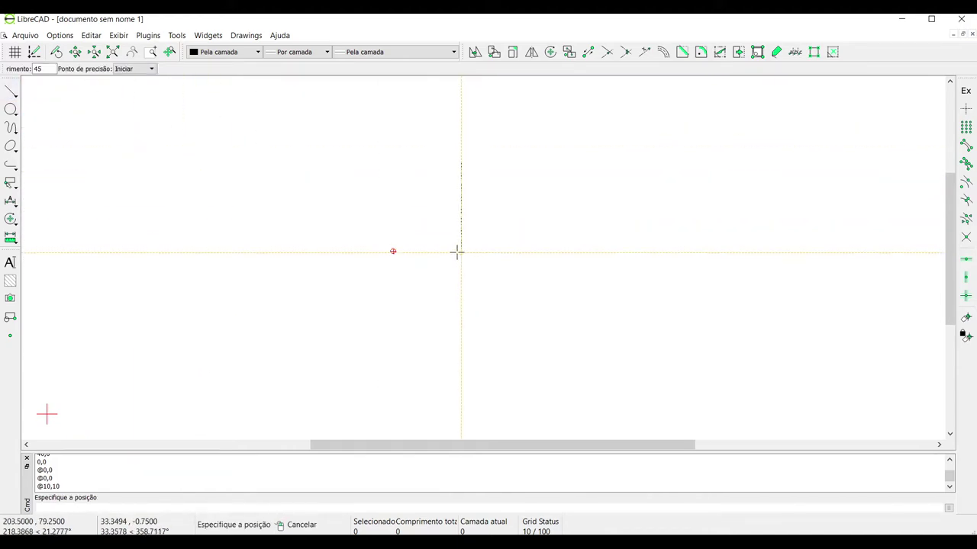
{"action": "double_click", "coordinate": [40, 69]}
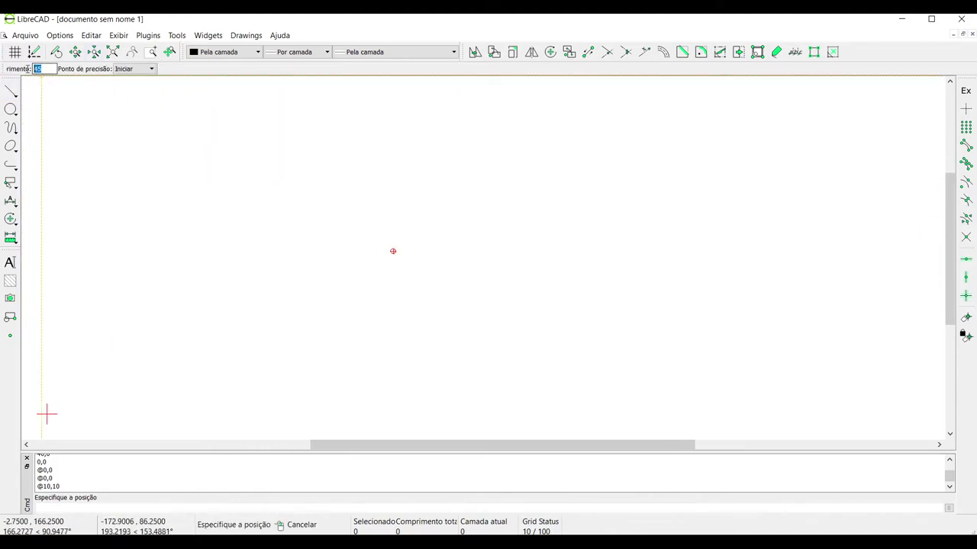
{"action": "type", "text": "30"}
{"action": "left_click", "coordinate": [149, 69]}
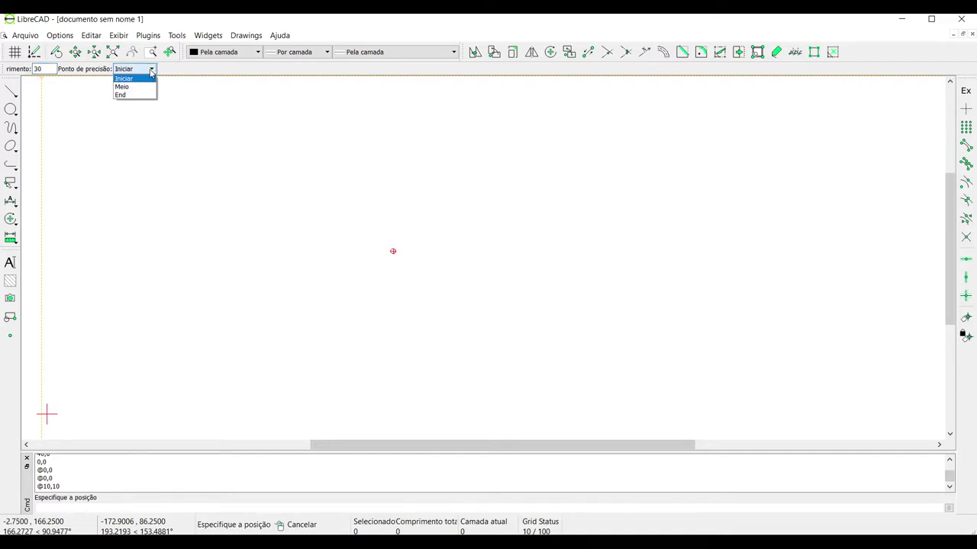
{"action": "left_click", "coordinate": [138, 95]}
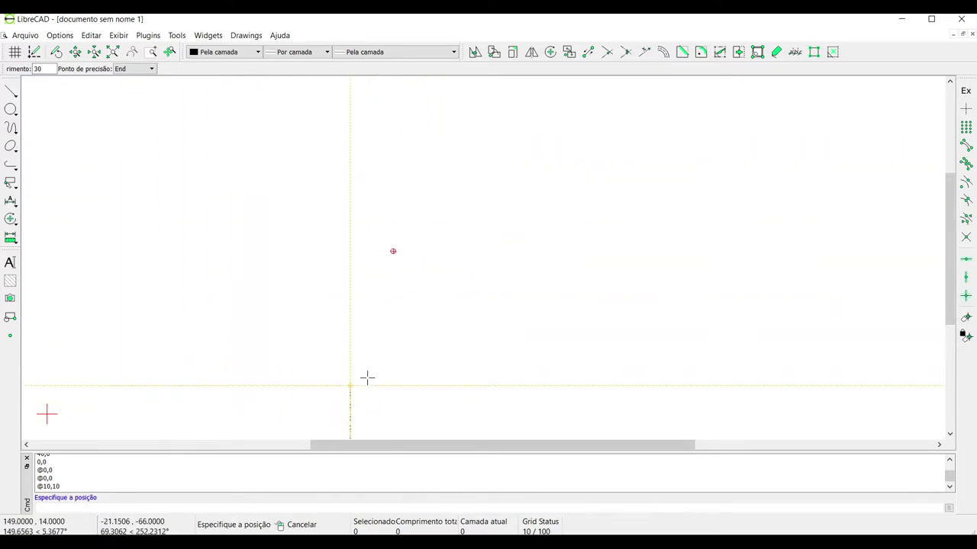
{"action": "type", "text": "@50,50"}
{"action": "key", "text": "Return"}
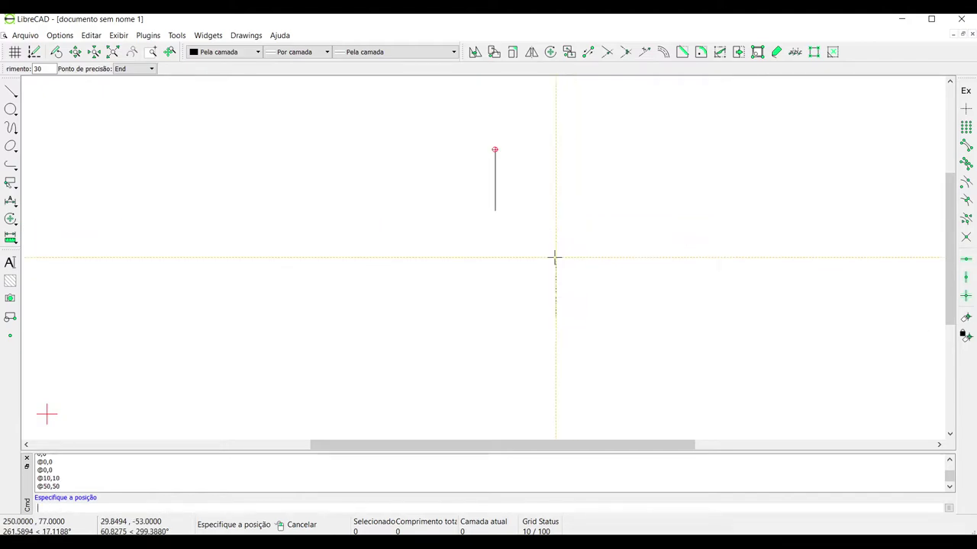
{"action": "key", "text": "Escape"}
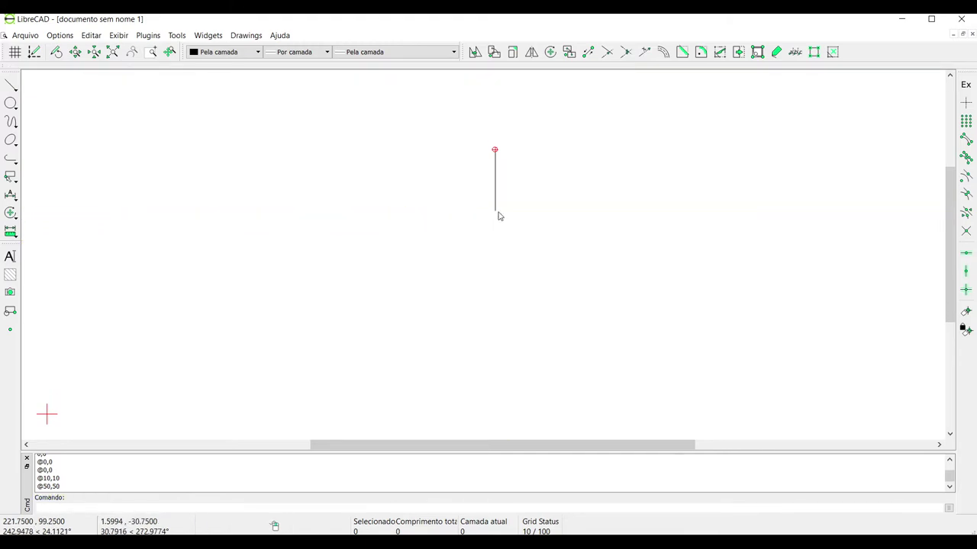
{"action": "left_click_drag", "start_coordinate": [465, 147], "coordinate": [548, 264]}
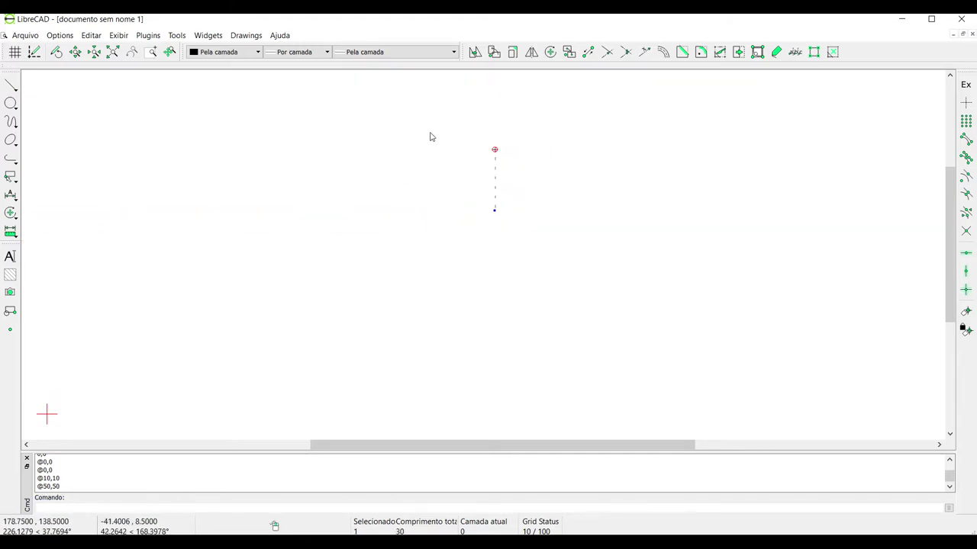
{"action": "key", "text": "Delete"}
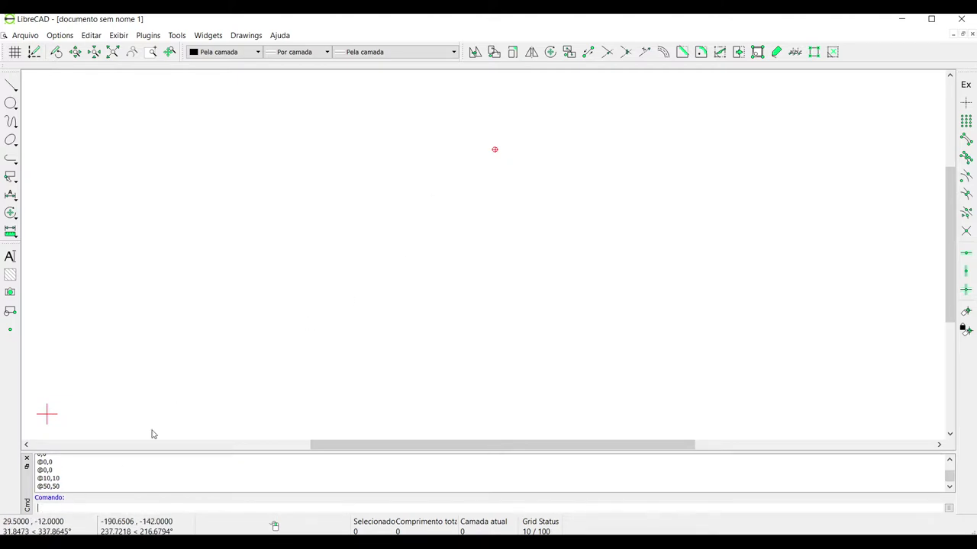
Step: Draw a freehand two-point line about 138 long, sloping down to the right across the middle of the drawing
{"action": "left_click", "coordinate": [11, 86]}
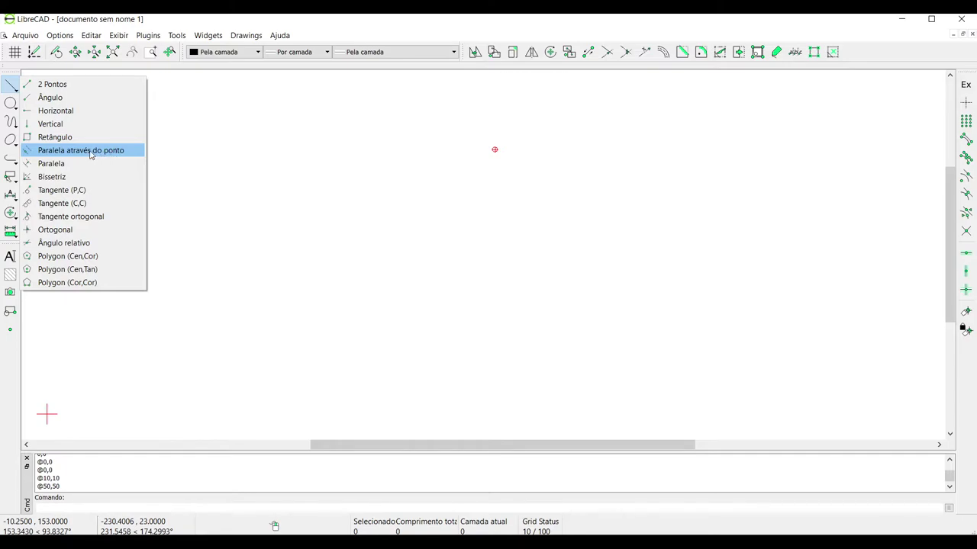
{"action": "left_click", "coordinate": [46, 85]}
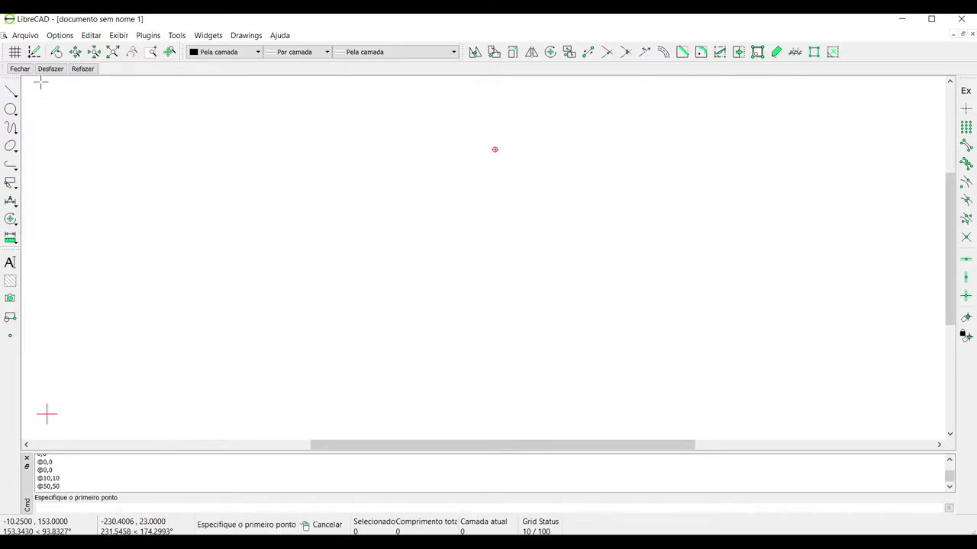
{"action": "left_click", "coordinate": [315, 153]}
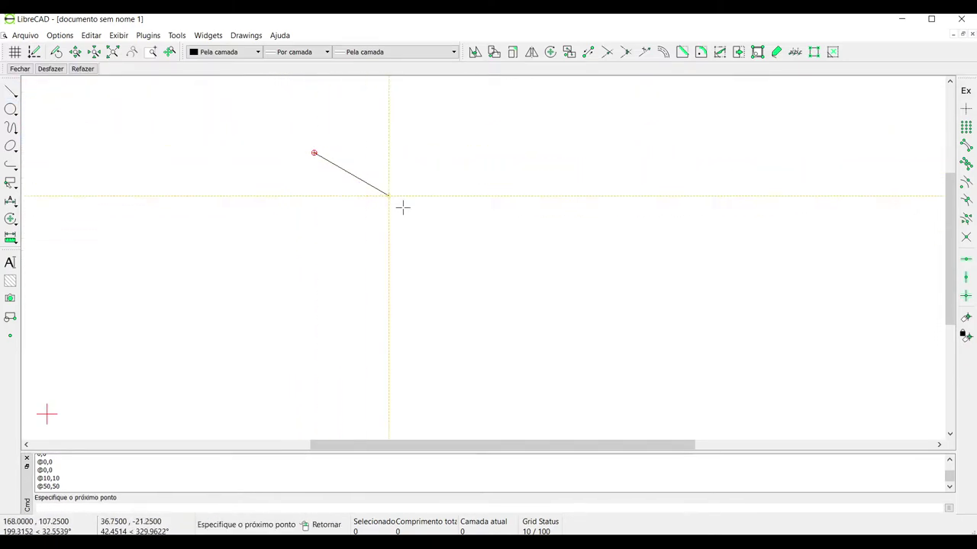
{"action": "left_click", "coordinate": [521, 342]}
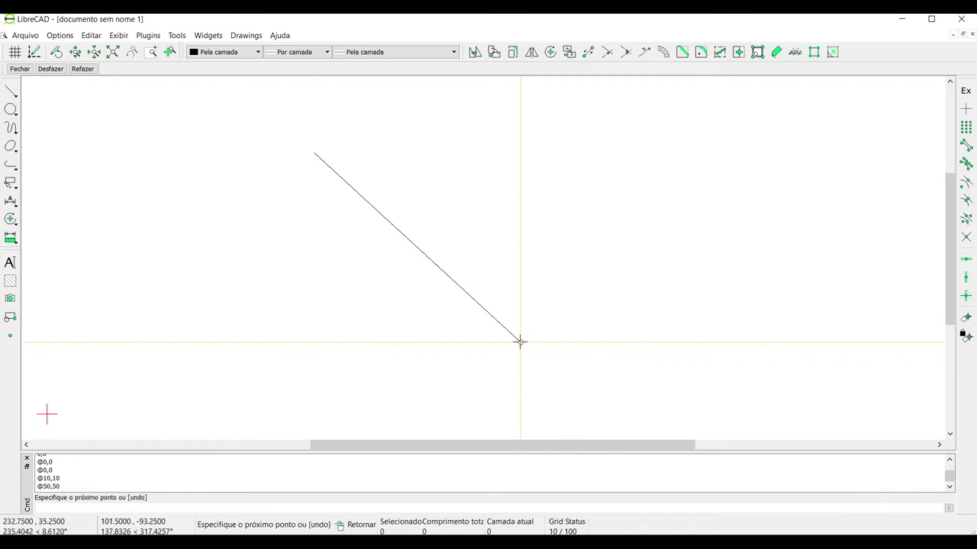
{"action": "right_click", "coordinate": [599, 233]}
{"action": "right_click", "coordinate": [599, 232]}
Step: Create 5 parallel copies of the diagonal line with the parallel-through-point tool, using 10<0 as the through point
{"action": "left_click", "coordinate": [15, 90]}
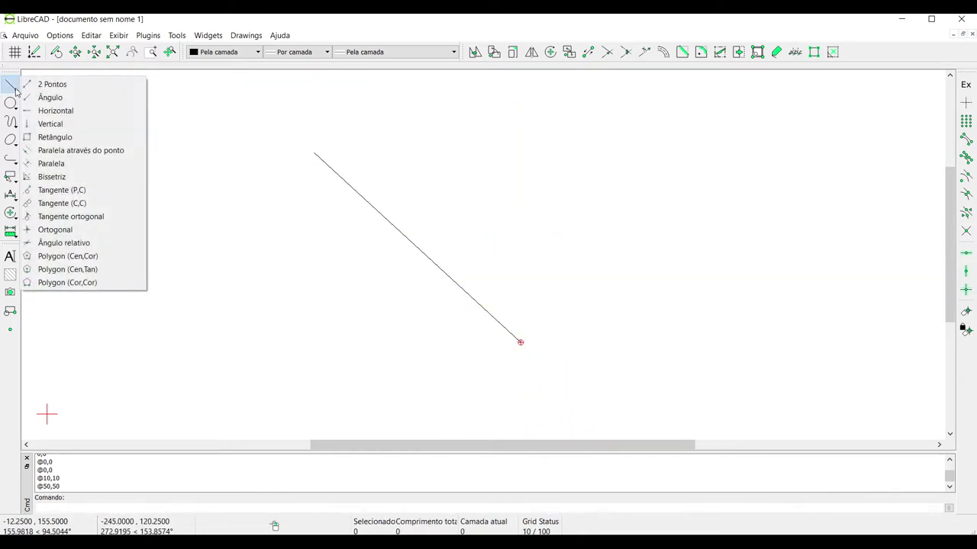
{"action": "left_click", "coordinate": [78, 151]}
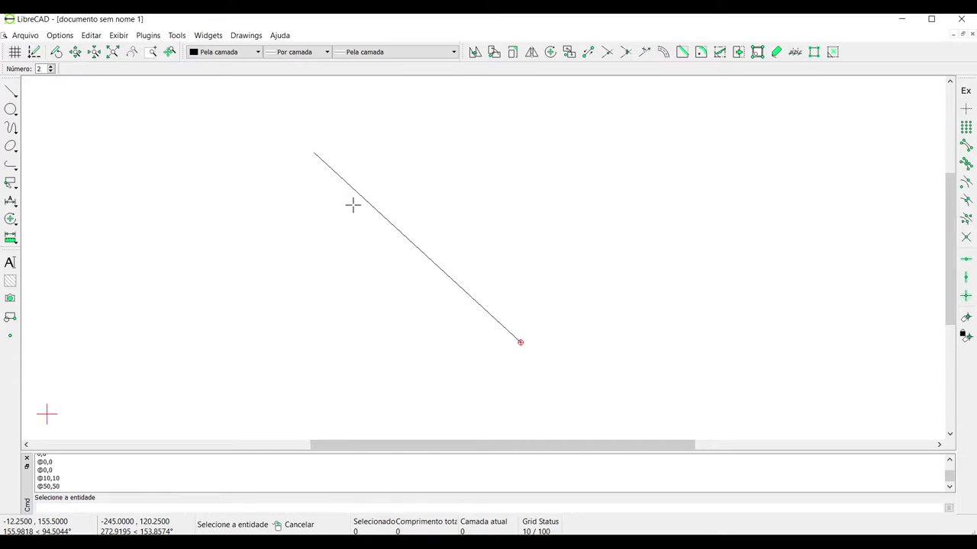
{"action": "left_click", "coordinate": [413, 244]}
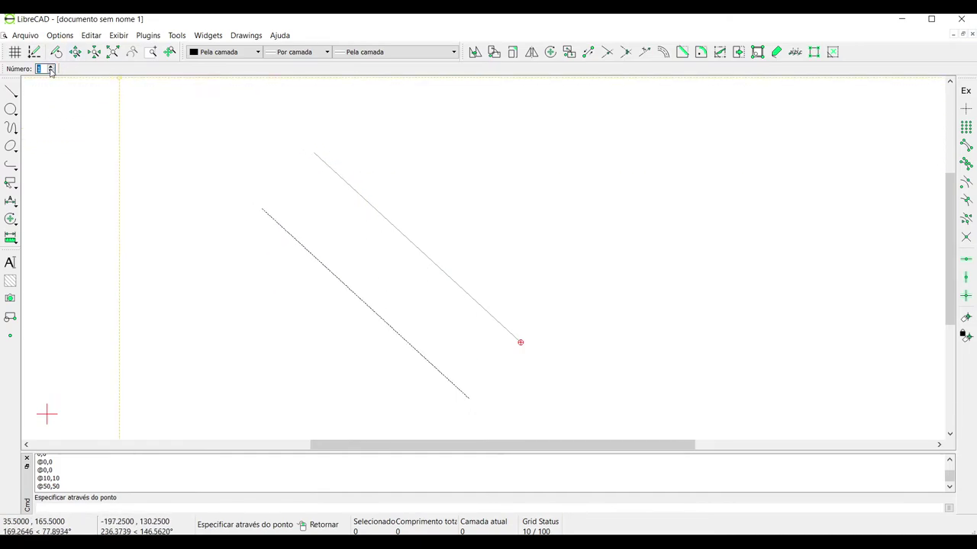
{"action": "left_click", "coordinate": [51, 66]}
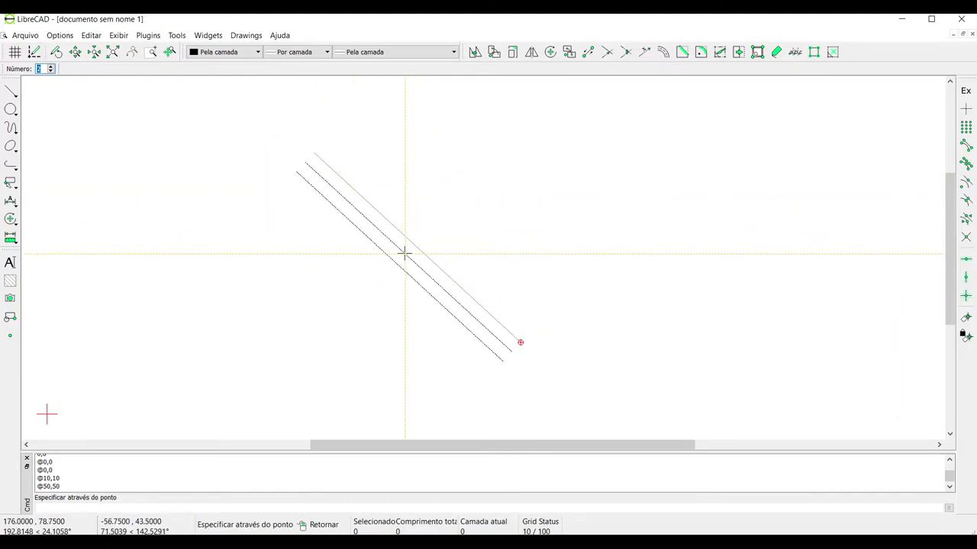
{"action": "type", "text": "5"}
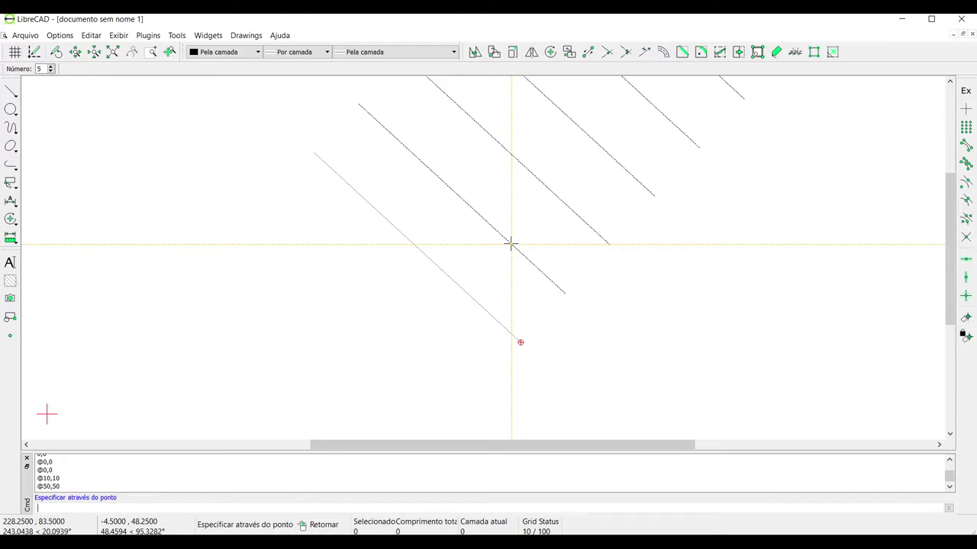
{"action": "type", "text": "<"}
{"action": "key", "text": "Return"}
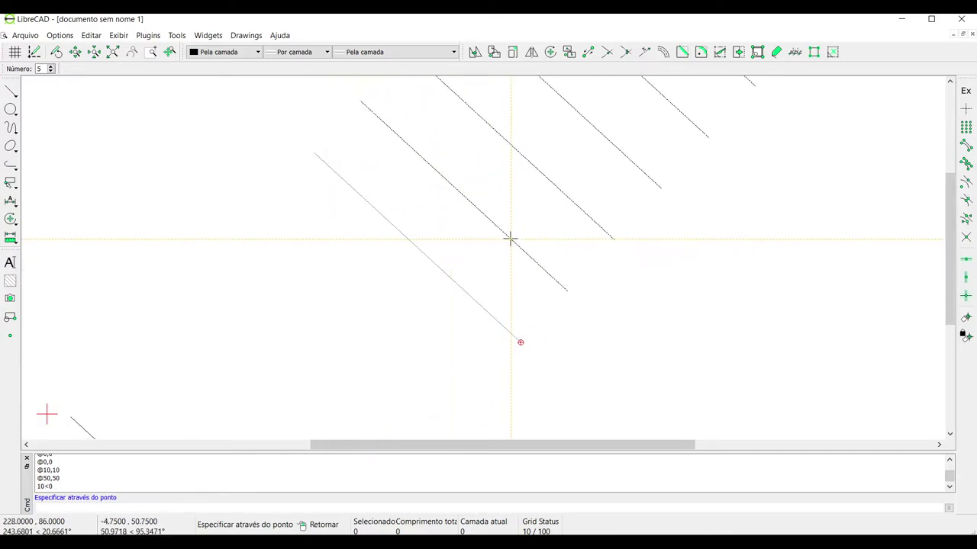
Step: Leave the parallel-through-point tool, select the five parallel copies below the original diagonal line, and erase them
{"action": "scroll", "coordinate": [522, 251], "scroll_direction": "down", "scroll_amount": 3}
{"action": "scroll", "coordinate": [519, 276], "scroll_direction": "down", "scroll_amount": 6}
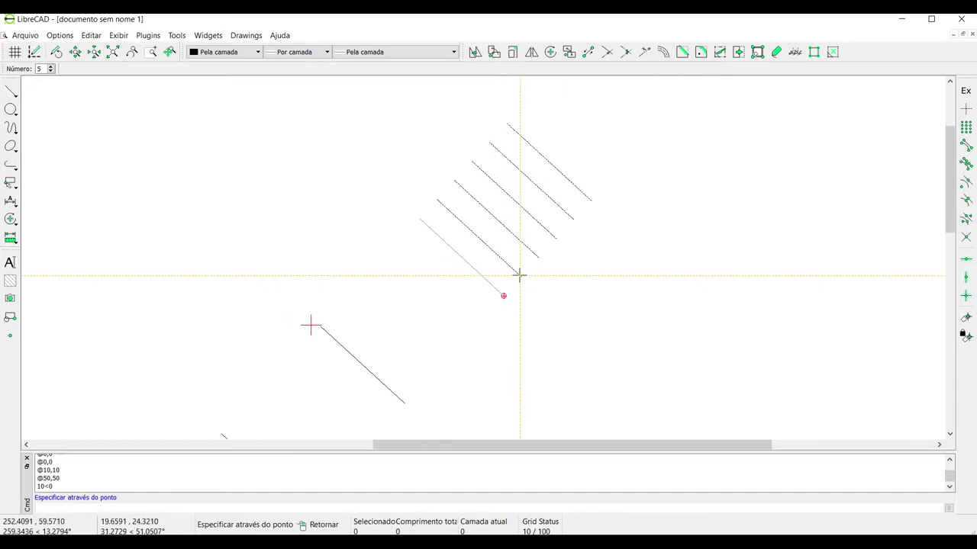
{"action": "scroll", "coordinate": [519, 277], "scroll_direction": "down", "scroll_amount": 4}
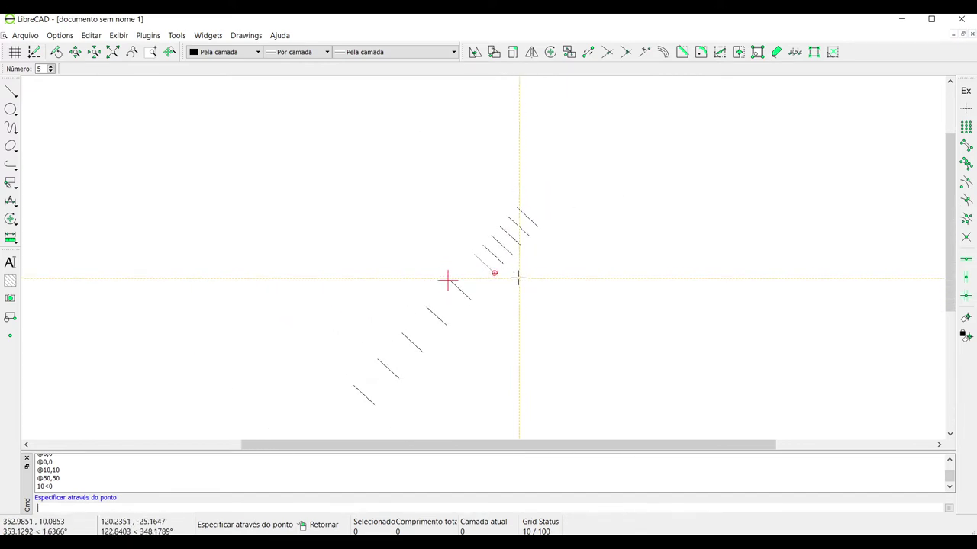
{"action": "scroll", "coordinate": [435, 393], "scroll_direction": "up", "scroll_amount": 4}
{"action": "scroll", "coordinate": [437, 384], "scroll_direction": "up", "scroll_amount": 1}
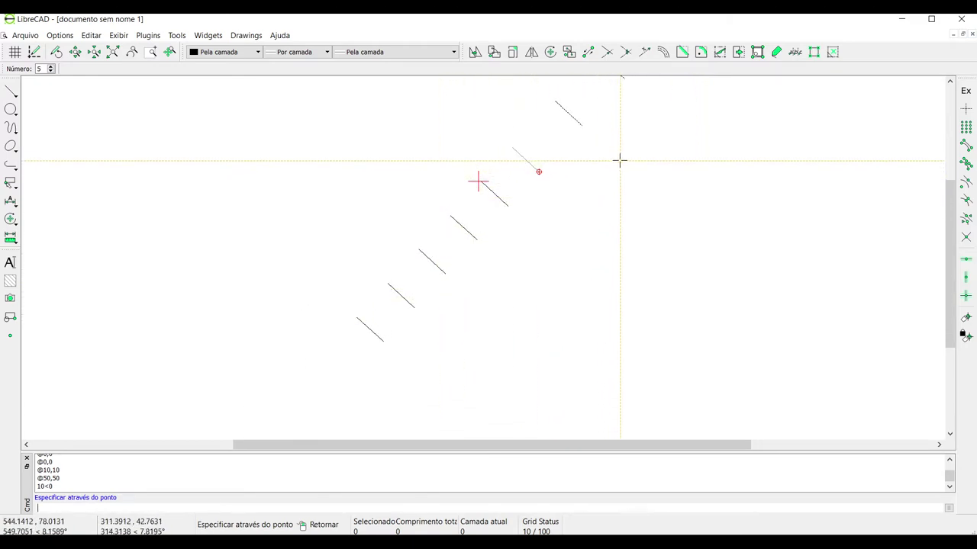
{"action": "right_click", "coordinate": [573, 221]}
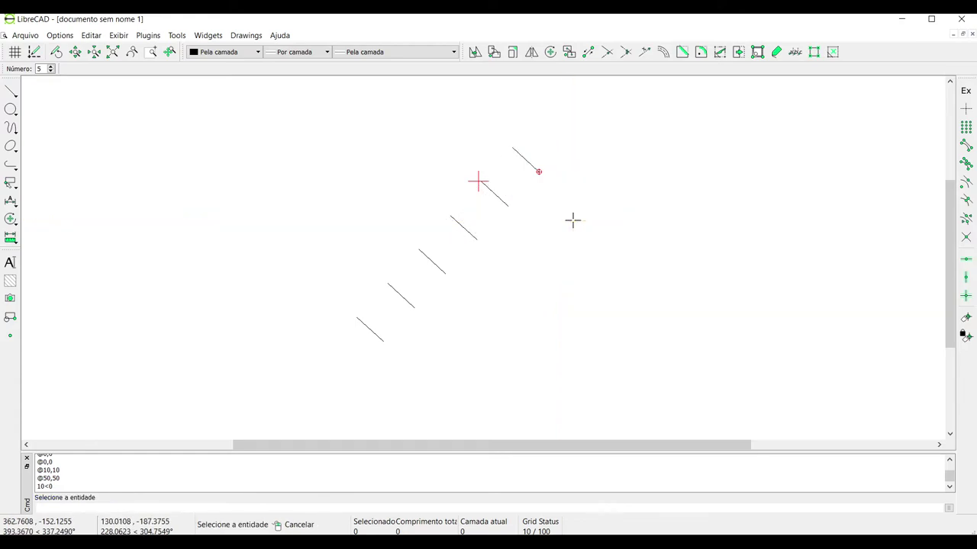
{"action": "scroll", "coordinate": [511, 200], "scroll_direction": "up", "scroll_amount": 2}
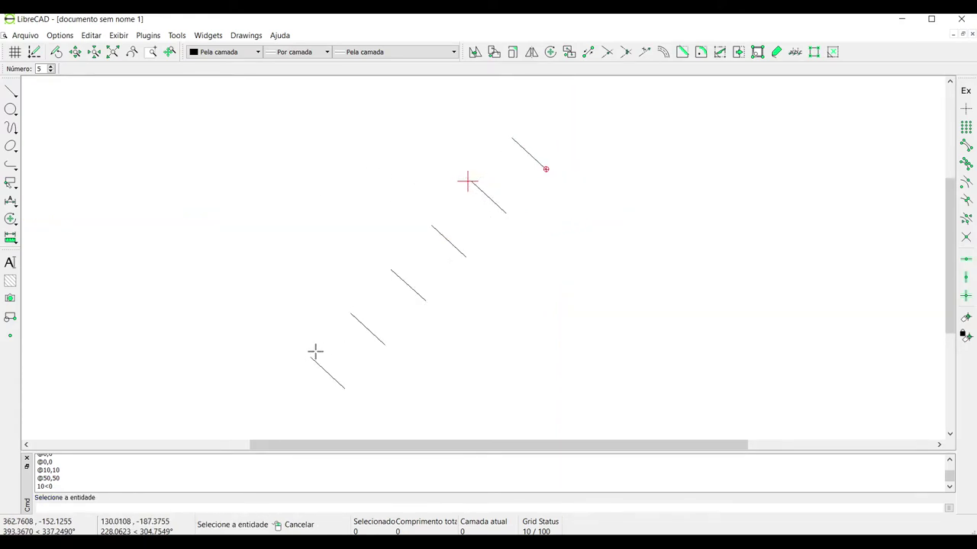
{"action": "right_click", "coordinate": [530, 222]}
{"action": "left_click_drag", "start_coordinate": [525, 202], "coordinate": [308, 400]}
{"action": "key", "text": "Delete"}
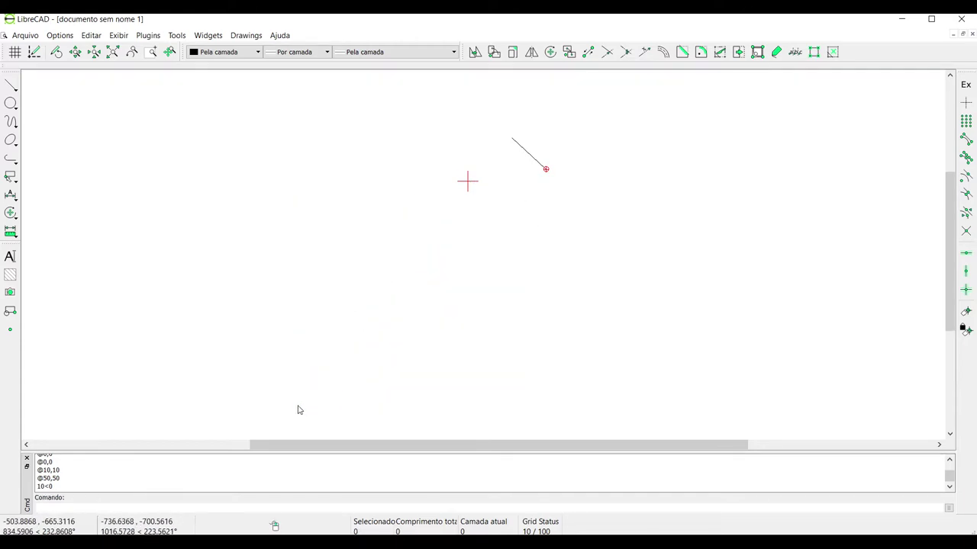
{"action": "scroll", "coordinate": [542, 153], "scroll_direction": "up", "scroll_amount": 5}
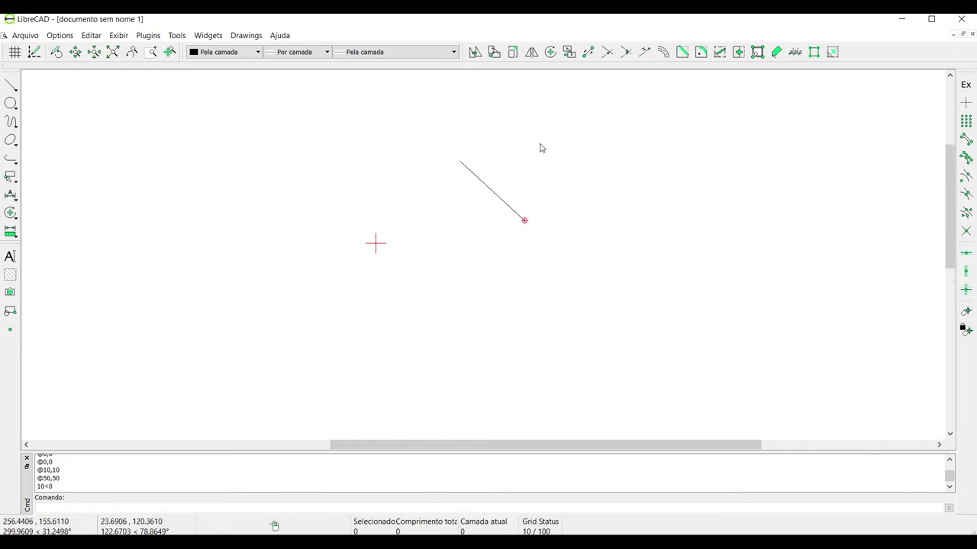
{"action": "scroll", "coordinate": [547, 190], "scroll_direction": "up", "scroll_amount": 2}
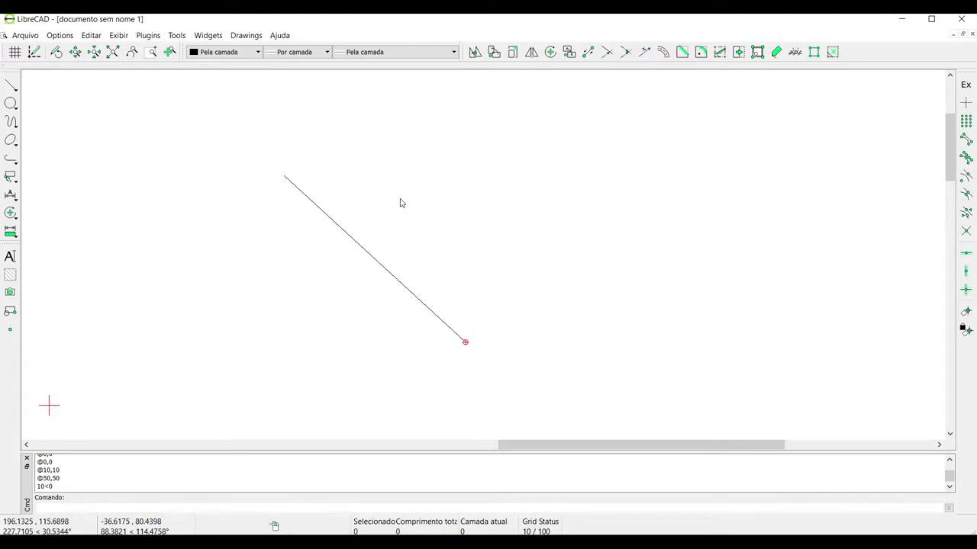
{"action": "left_click", "coordinate": [13, 87]}
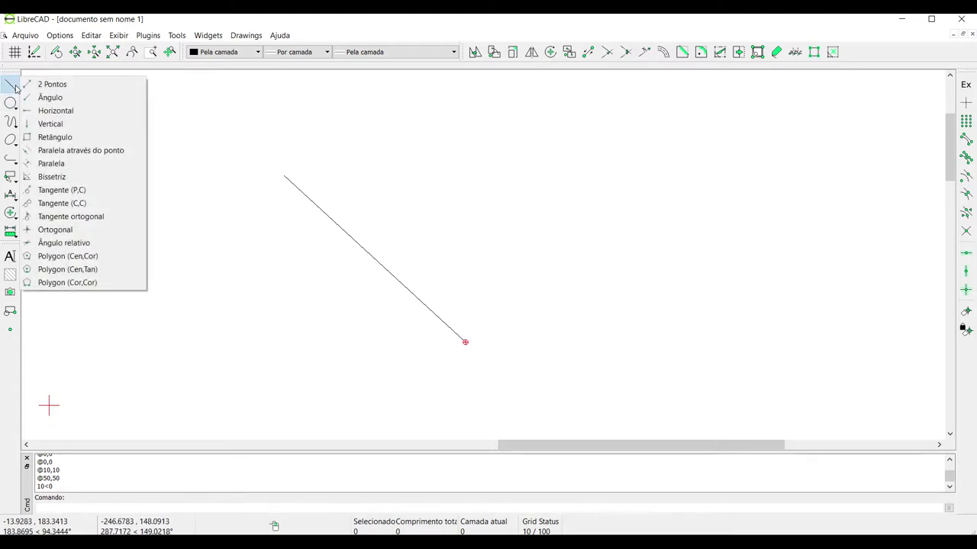
{"action": "left_click", "coordinate": [68, 151]}
{"action": "left_click", "coordinate": [322, 213]}
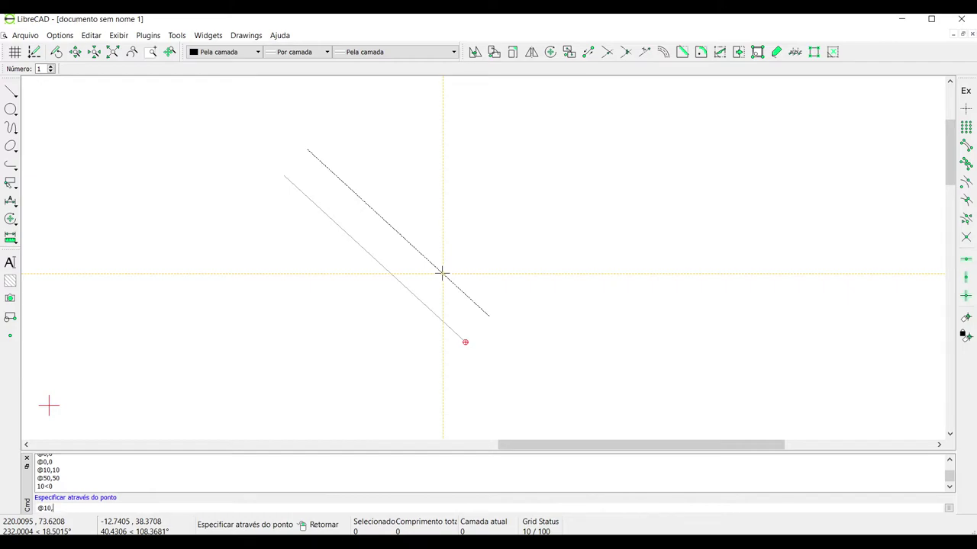
{"action": "key", "text": "Return"}
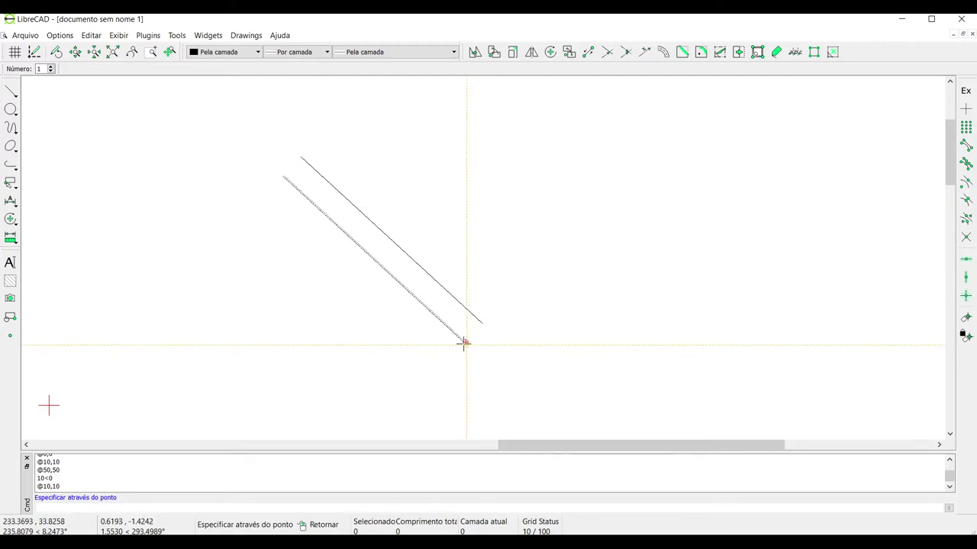
{"action": "left_click", "coordinate": [420, 296]}
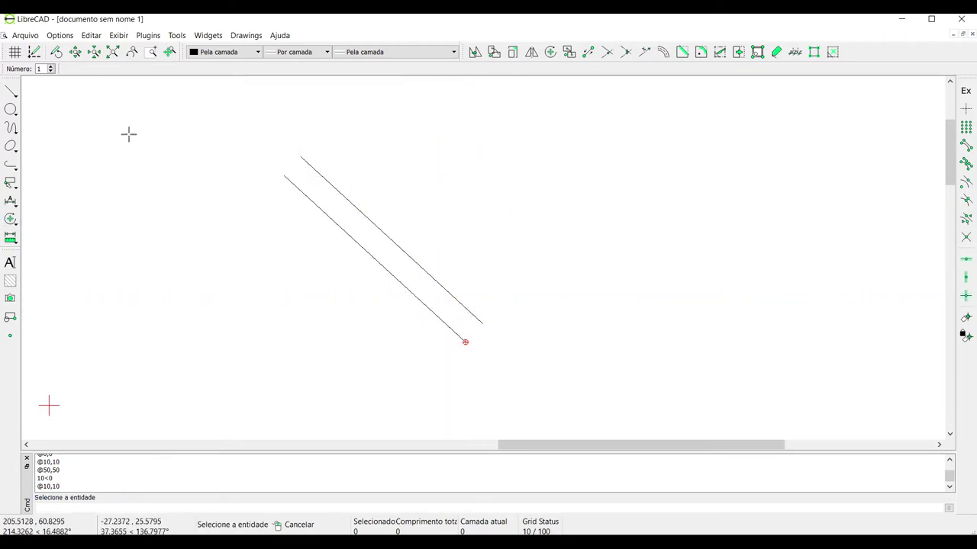
{"action": "right_click", "coordinate": [80, 123]}
Step: Create eight parallel lines, each offset 15 from the previous one, on the lower-left side of the diagonal pair
{"action": "left_click", "coordinate": [10, 84]}
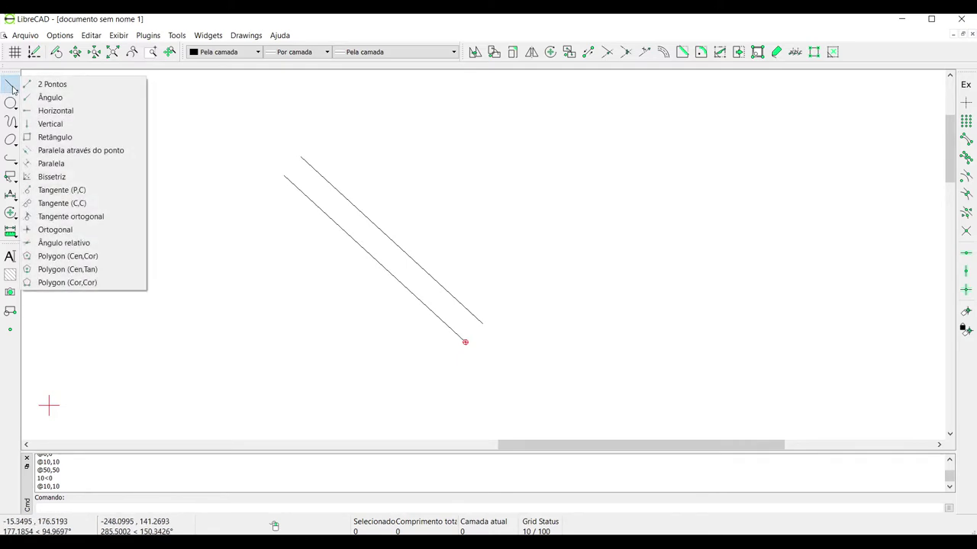
{"action": "left_click", "coordinate": [51, 163]}
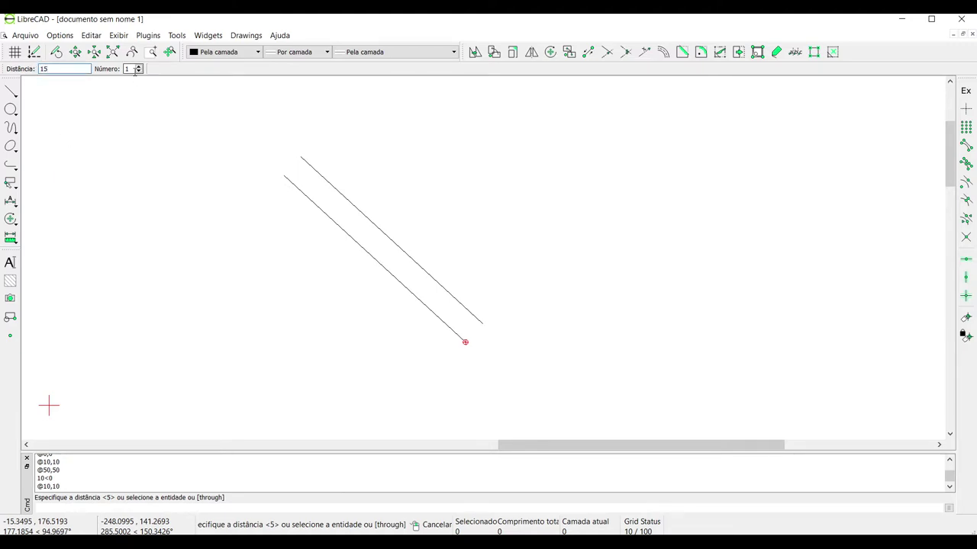
{"action": "key", "text": "Return"}
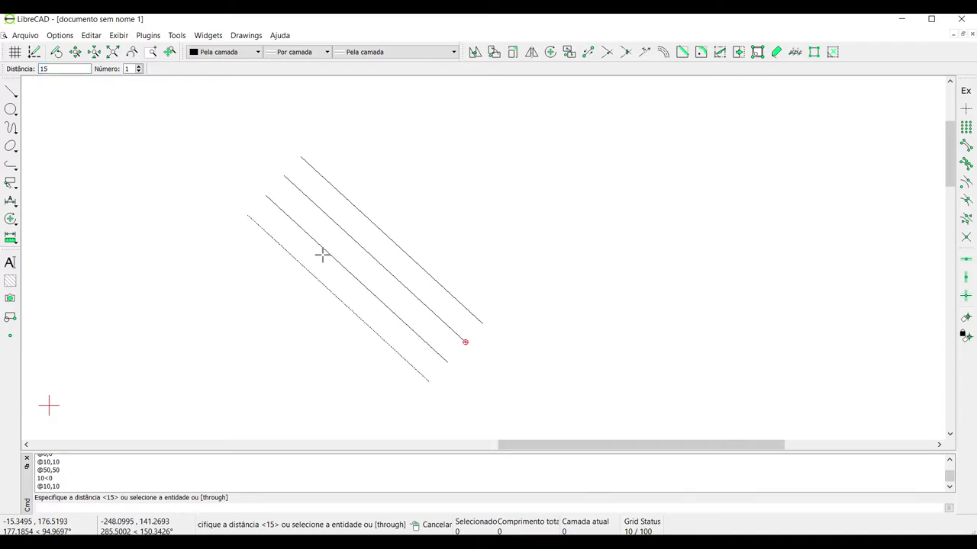
{"action": "left_click", "coordinate": [300, 270]}
{"action": "left_click", "coordinate": [284, 302]}
{"action": "left_click", "coordinate": [274, 314]}
{"action": "left_click", "coordinate": [246, 341]}
{"action": "left_click", "coordinate": [246, 341]}
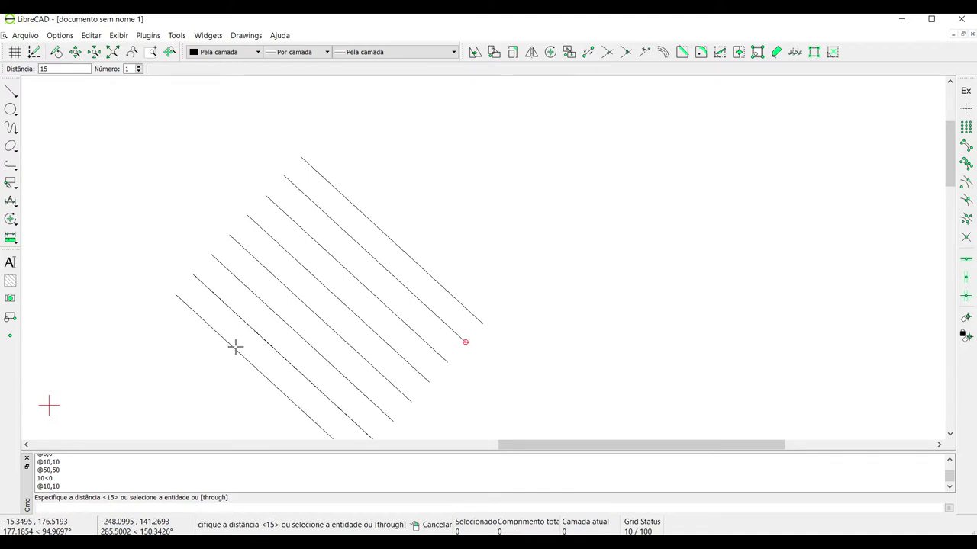
{"action": "left_click", "coordinate": [210, 372]}
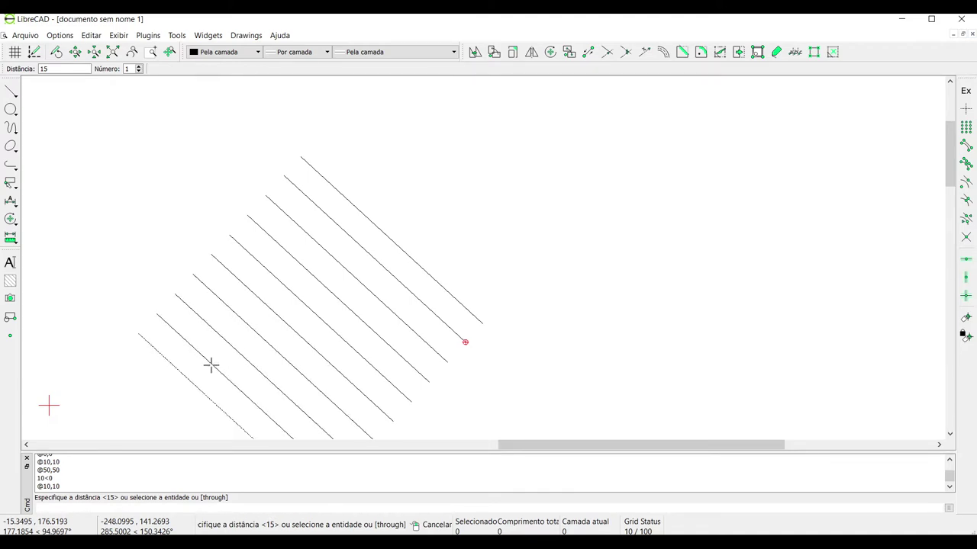
Step: Set the parallel distance to 20 and add three parallel lines on the upper-right side of the group
{"action": "left_click", "coordinate": [56, 71]}
{"action": "left_click", "coordinate": [356, 160]}
{"action": "left_click", "coordinate": [379, 133]}
{"action": "left_click", "coordinate": [458, 132]}
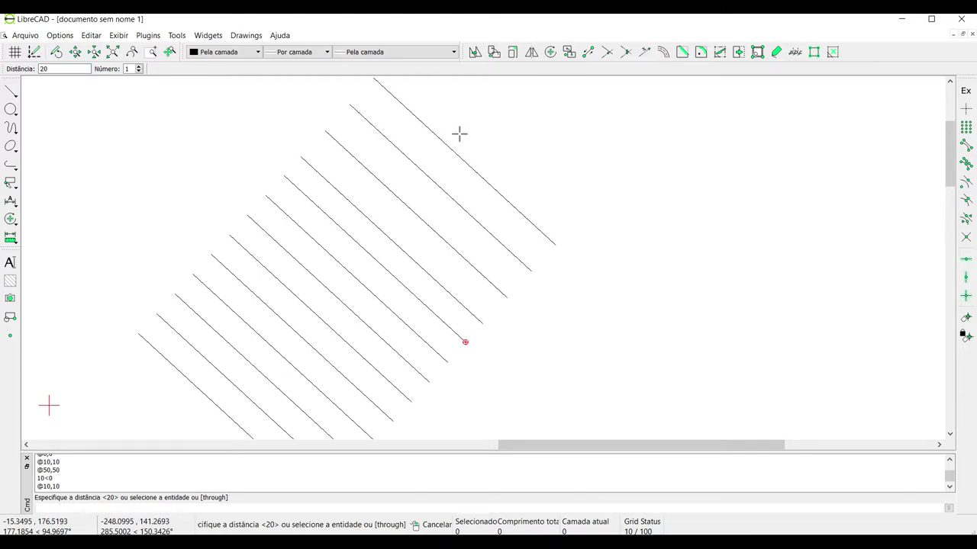
Step: Leave the parallel tool, select all the parallel lines, and erase them from the drawing
{"action": "right_click", "coordinate": [484, 155]}
{"action": "left_click_drag", "start_coordinate": [265, 326], "coordinate": [166, 371]}
{"action": "key", "text": "Escape"}
{"action": "left_click_drag", "start_coordinate": [469, 120], "coordinate": [135, 393]}
{"action": "key", "text": "Delete"}
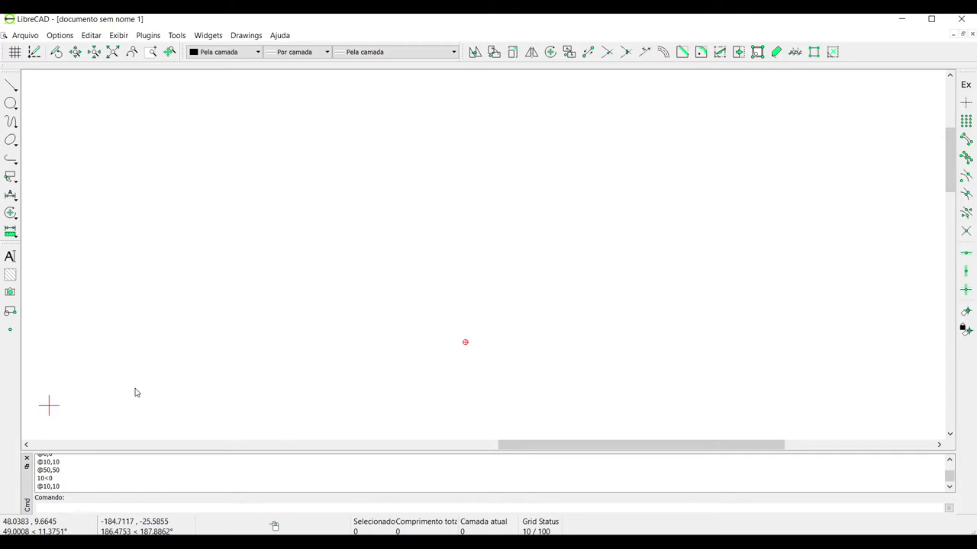
Step: Draw a V shape from two connected two-point lines, each about 120 long, in the middle of the drawing
{"action": "left_click", "coordinate": [11, 86]}
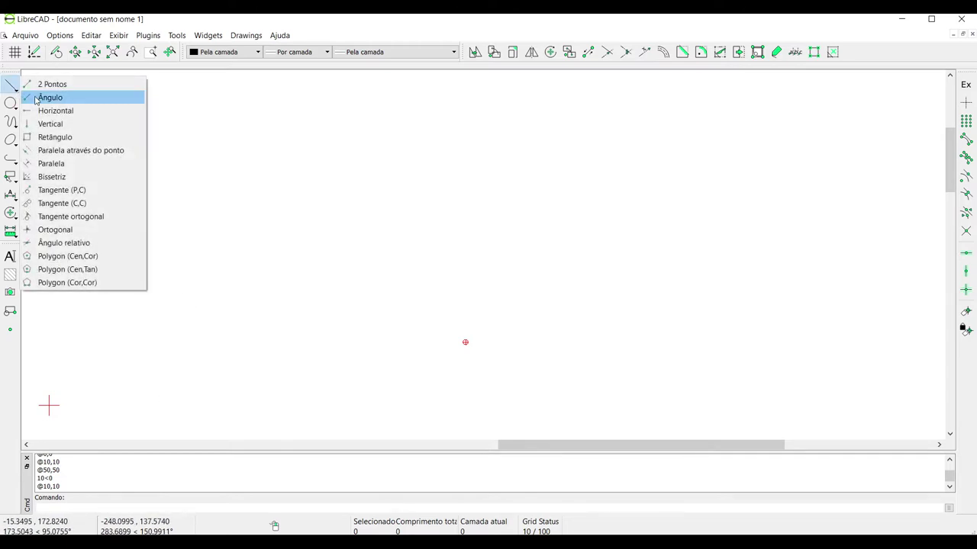
{"action": "left_click", "coordinate": [90, 180]}
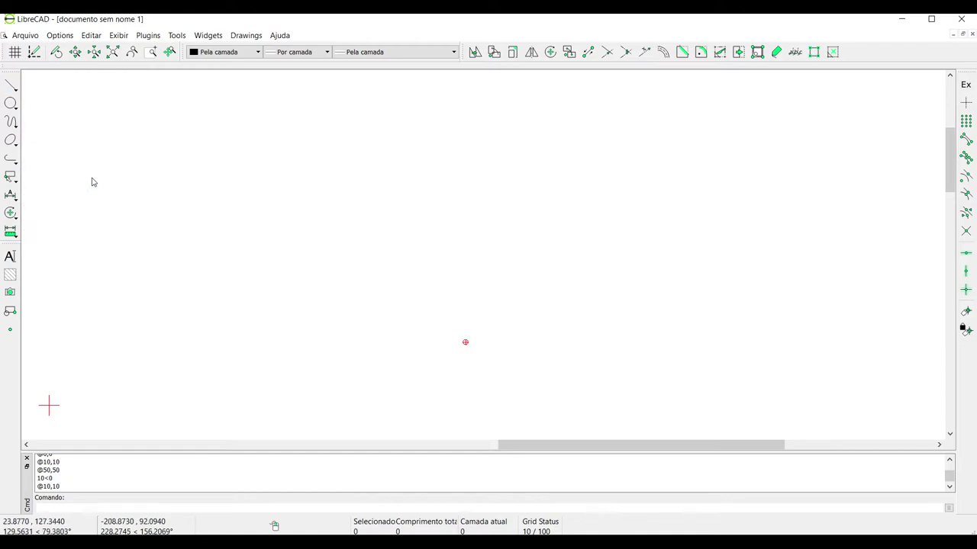
{"action": "left_click", "coordinate": [11, 86]}
{"action": "left_click", "coordinate": [55, 83]}
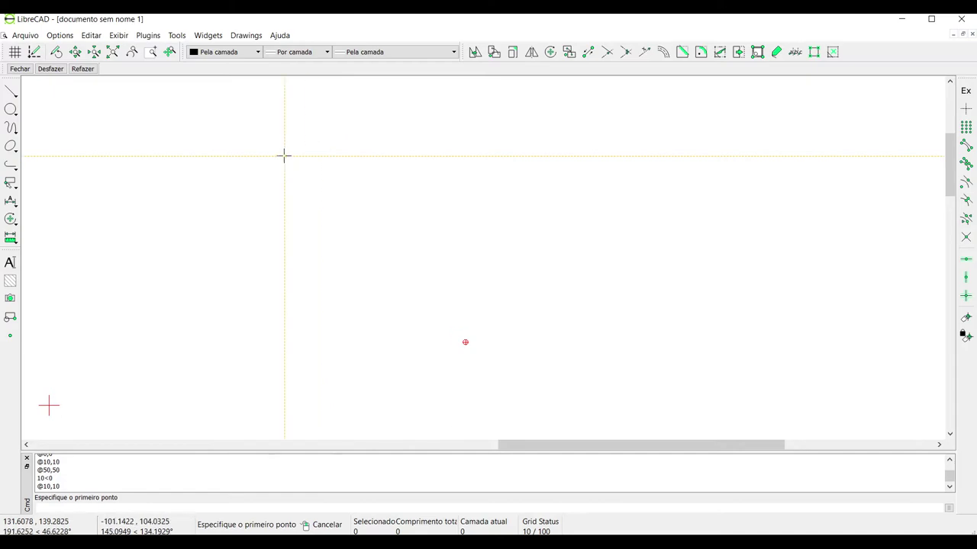
{"action": "left_click", "coordinate": [298, 177]}
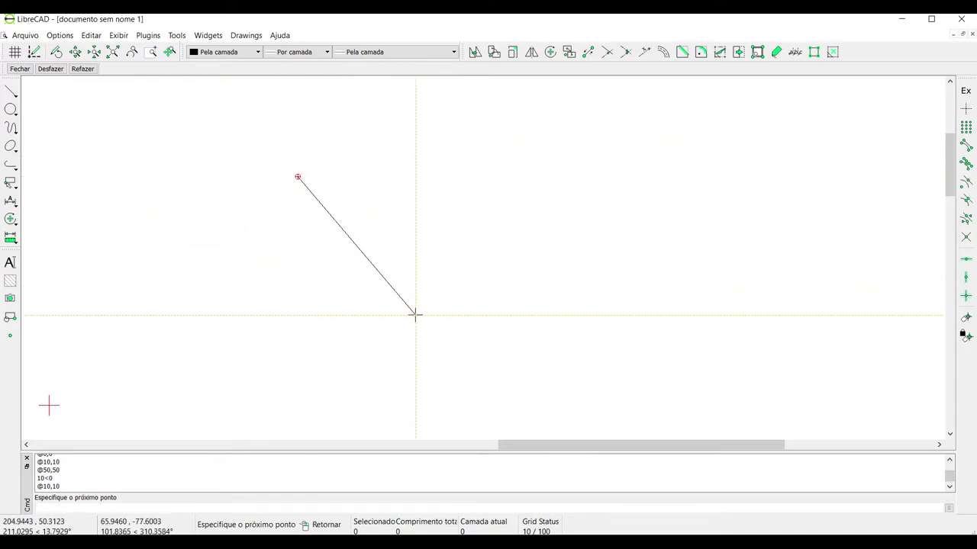
{"action": "left_click", "coordinate": [450, 333]}
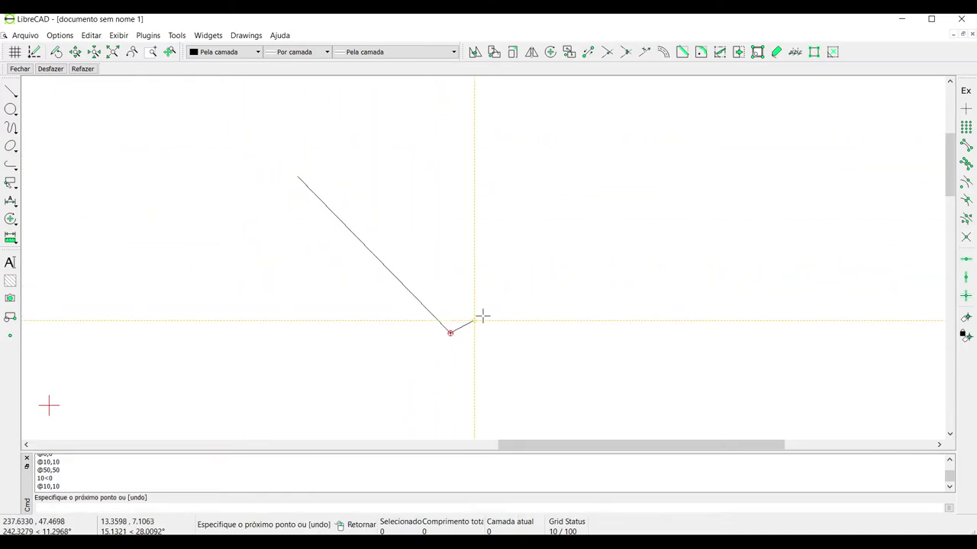
{"action": "left_click", "coordinate": [593, 171]}
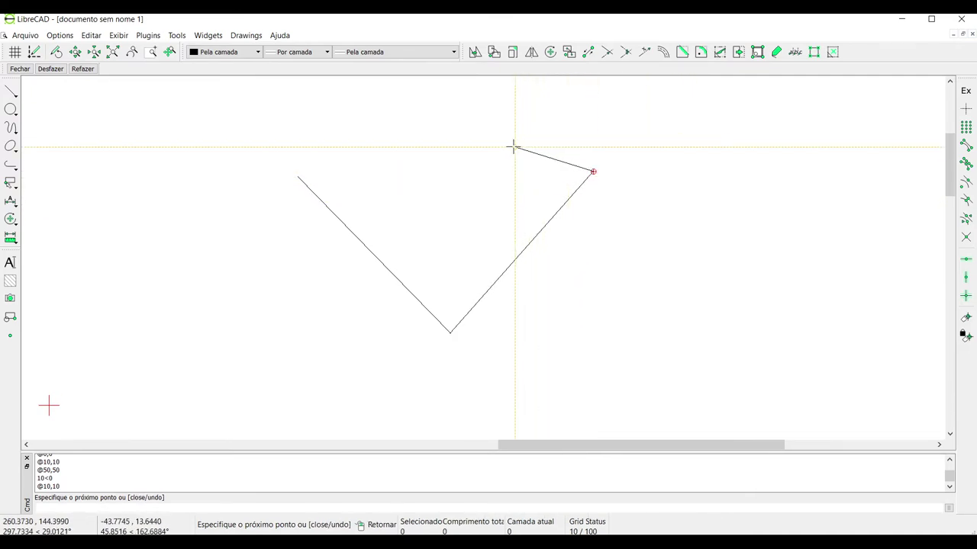
{"action": "key", "text": "Escape"}
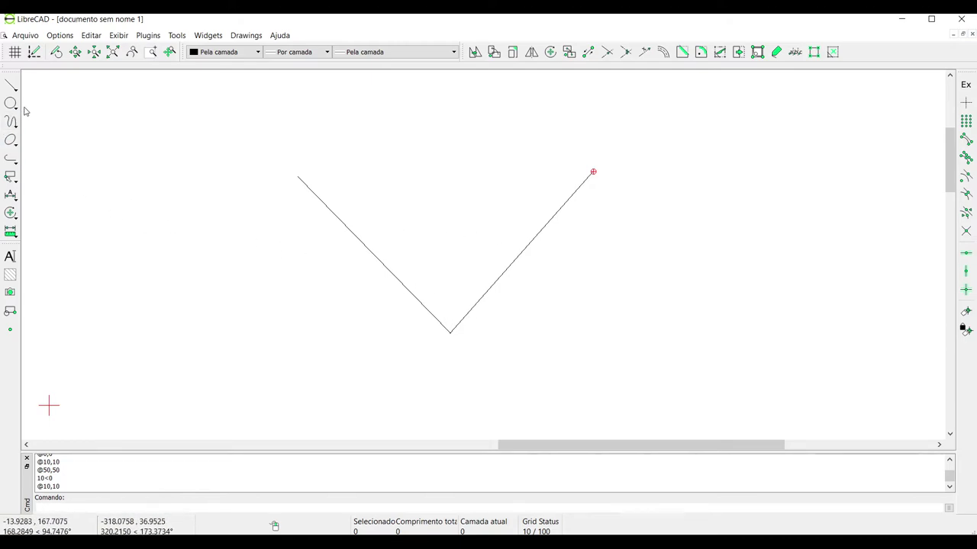
Step: Draw one bisector line with length 50 between the two lines of the V
{"action": "left_click", "coordinate": [11, 85]}
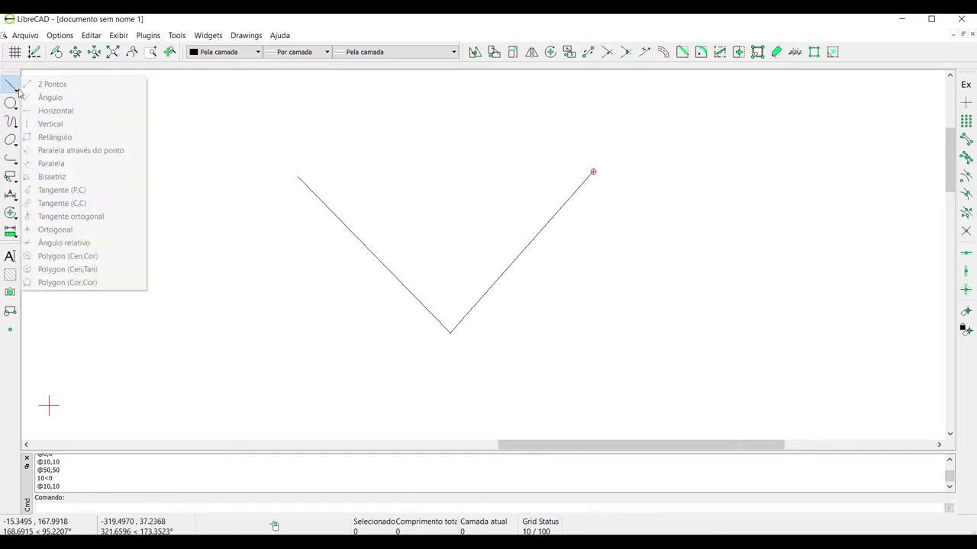
{"action": "left_click", "coordinate": [66, 177]}
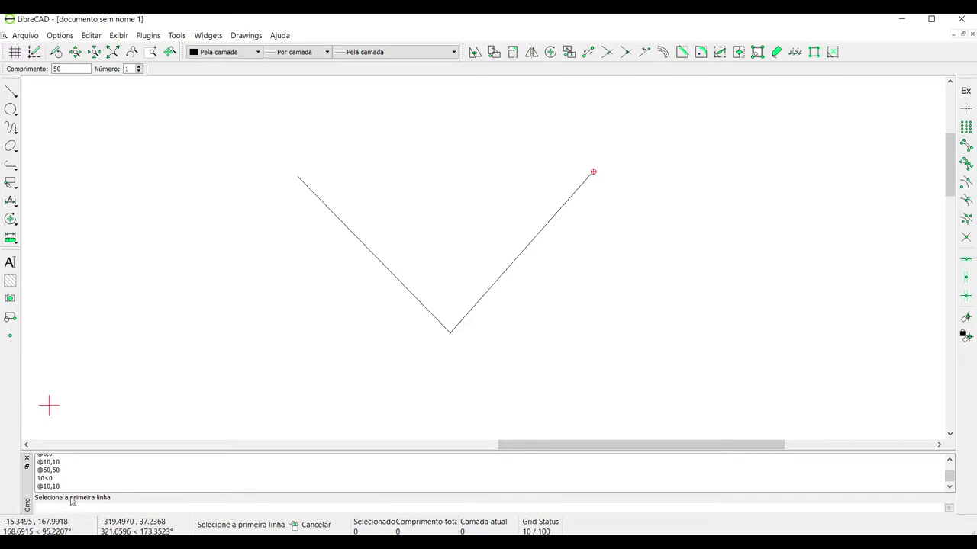
{"action": "left_click", "coordinate": [341, 221]}
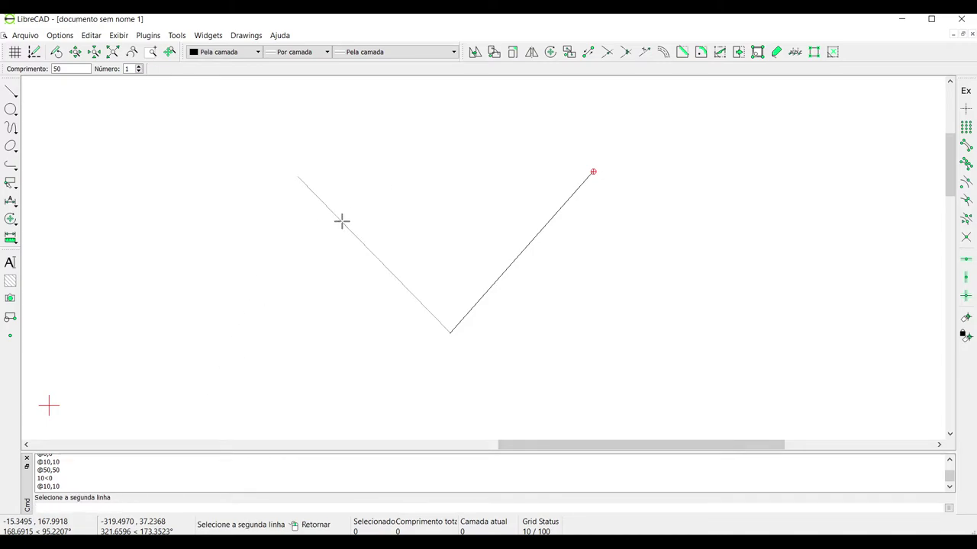
{"action": "left_click", "coordinate": [533, 239]}
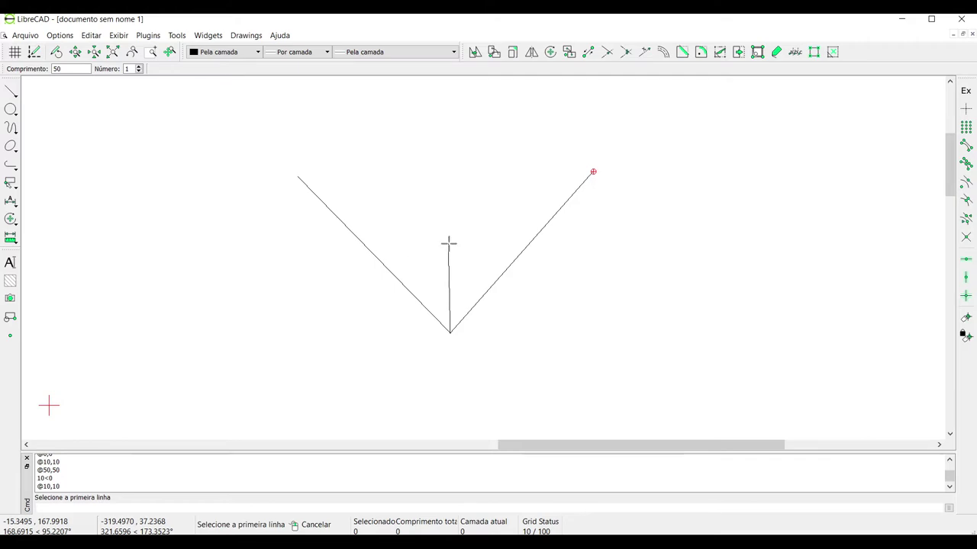
Step: Draw two bisector lines with length 100 between the V's sides, and erase all the bisectors inside the V
{"action": "left_click", "coordinate": [60, 69]}
{"action": "left_click", "coordinate": [139, 71]}
{"action": "left_click", "coordinate": [364, 245]}
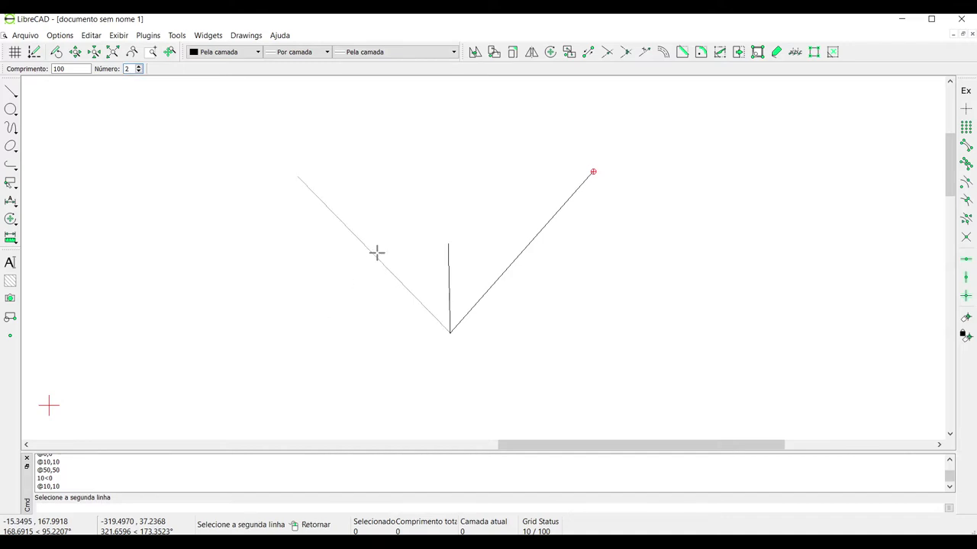
{"action": "left_click", "coordinate": [526, 245]}
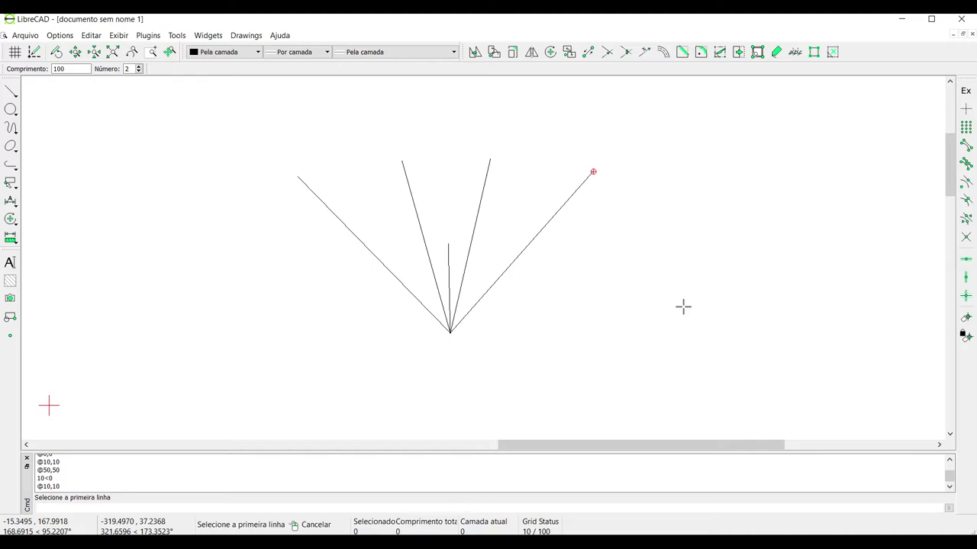
{"action": "right_click", "coordinate": [488, 220]}
{"action": "left_click_drag", "start_coordinate": [512, 191], "coordinate": [416, 266]}
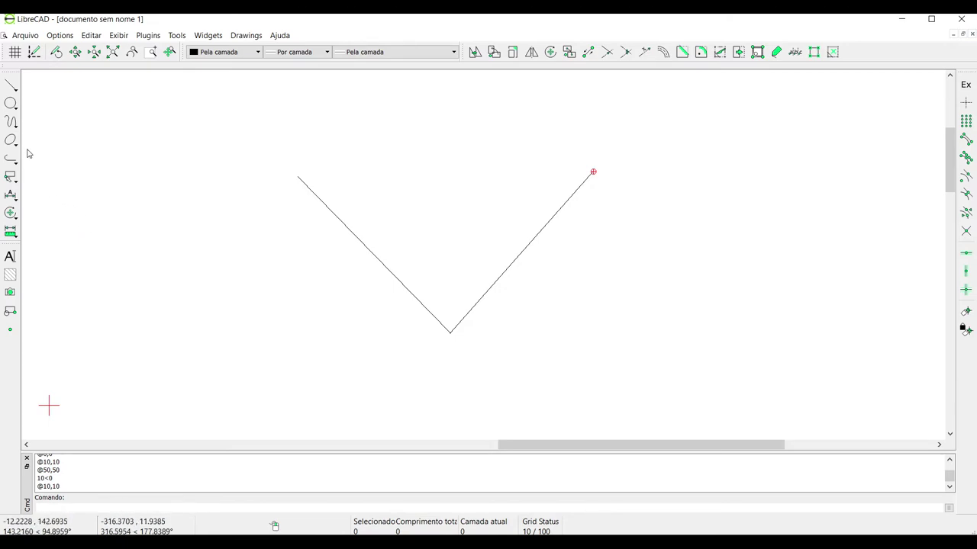
Step: Draw two bisector lines with length 150 between the two sides of the V
{"action": "left_click", "coordinate": [15, 91]}
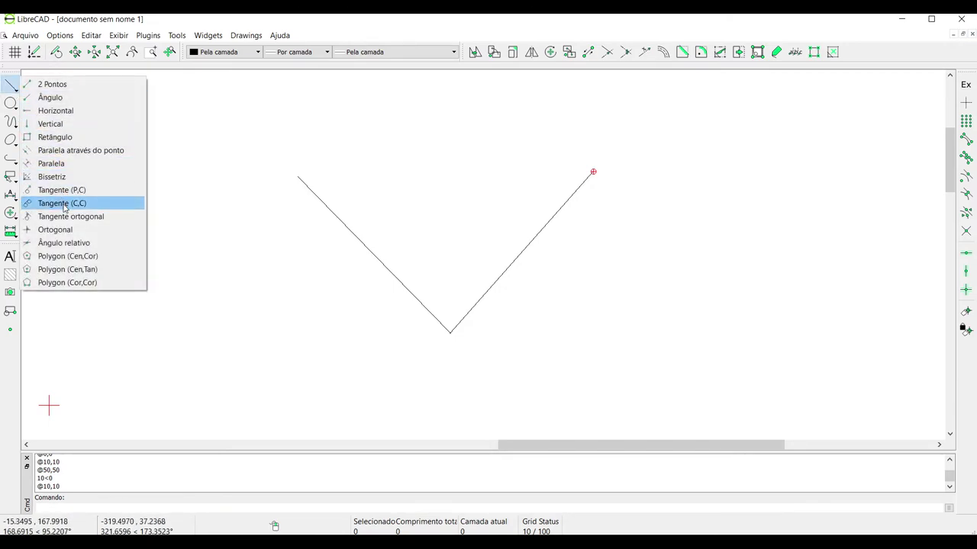
{"action": "left_click", "coordinate": [54, 177]}
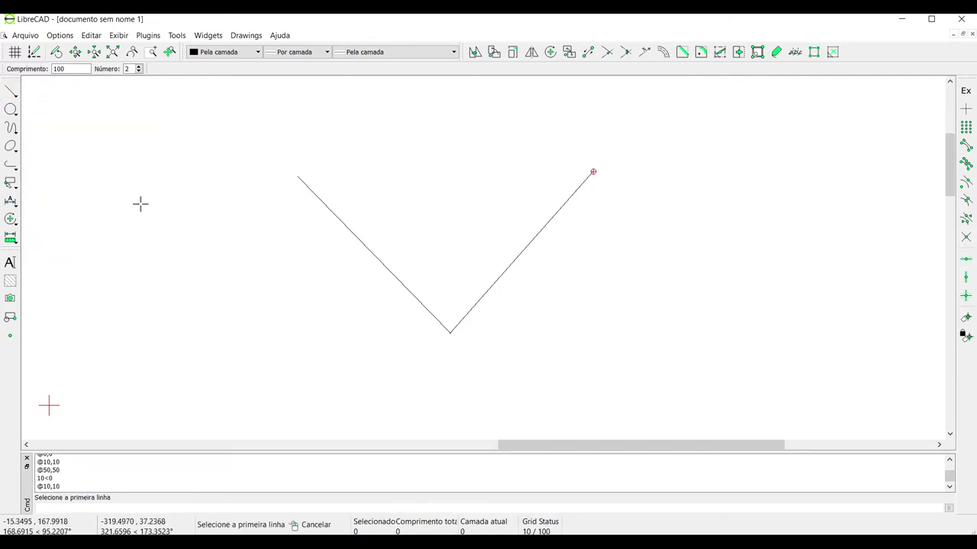
{"action": "left_click_drag", "start_coordinate": [80, 71], "coordinate": [51, 71]}
{"action": "left_click", "coordinate": [421, 303]}
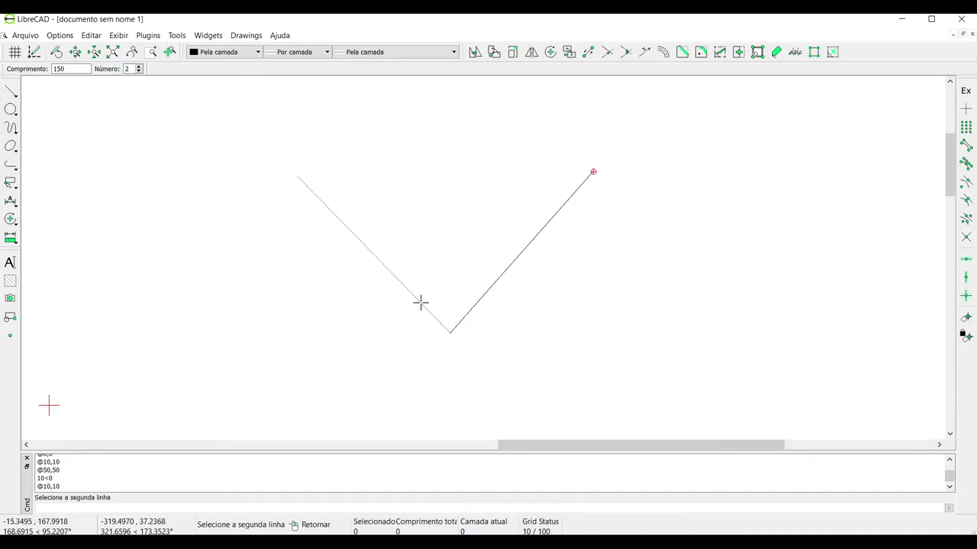
{"action": "left_click", "coordinate": [482, 297]}
{"action": "scroll", "coordinate": [516, 284], "scroll_direction": "down", "scroll_amount": 3}
{"action": "scroll", "coordinate": [499, 146], "scroll_direction": "up", "scroll_amount": 2}
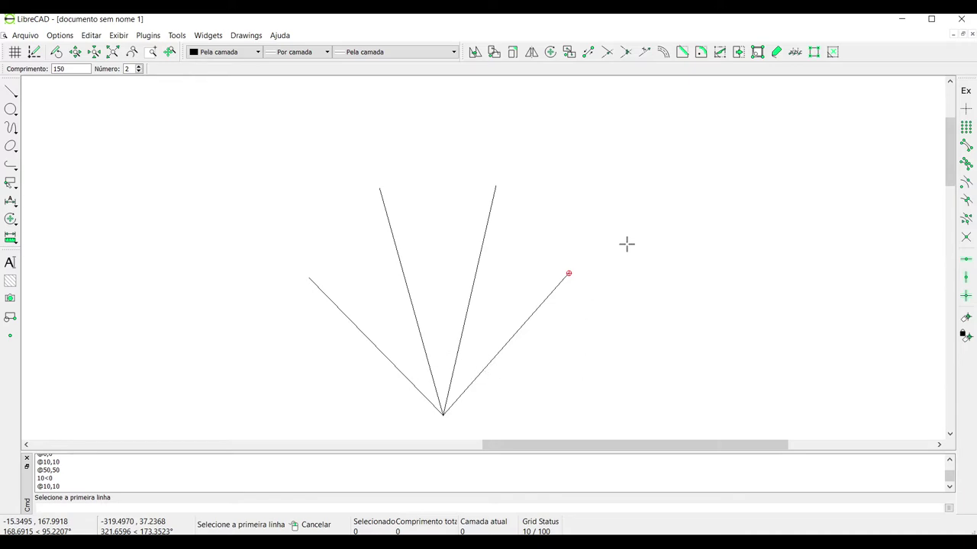
{"action": "scroll", "coordinate": [607, 213], "scroll_direction": "down", "scroll_amount": 1}
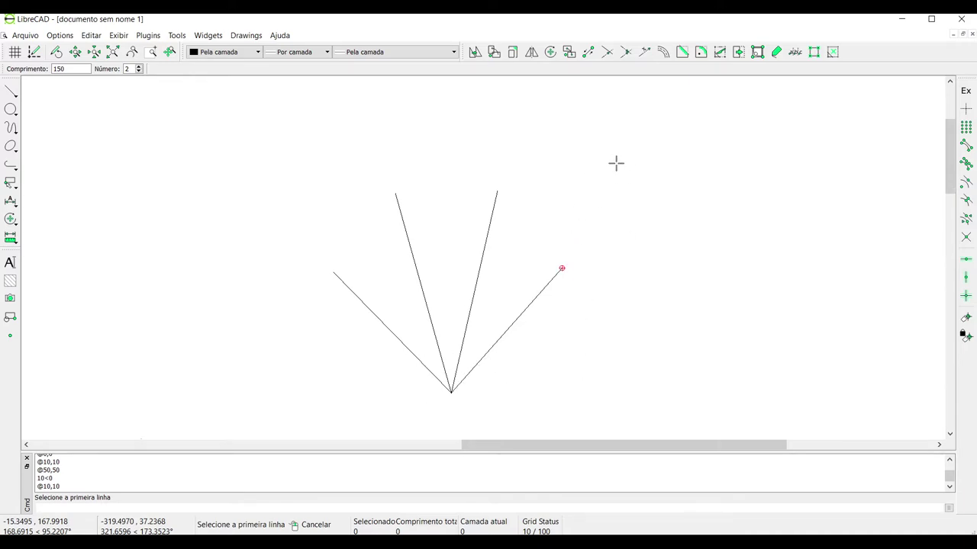
Step: Leave the bisector tool and erase the V together with its two bisector lines
{"action": "right_click", "coordinate": [451, 371]}
{"action": "left_click_drag", "start_coordinate": [628, 139], "coordinate": [232, 406]}
{"action": "key", "text": "Delete"}
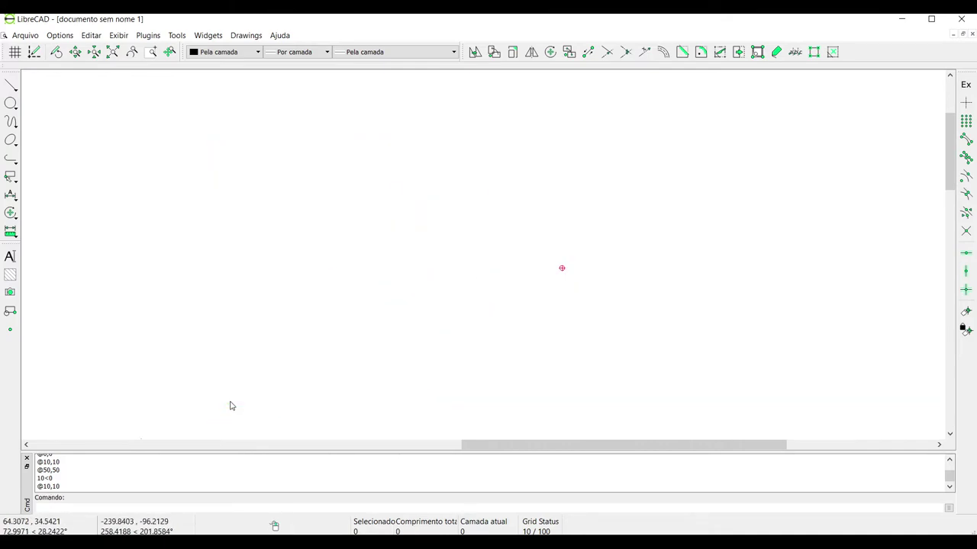
Step: Draw three separate circles of similar size by center and point, arranged as a triangle with one circle centred above the other two
{"action": "left_click", "coordinate": [15, 90]}
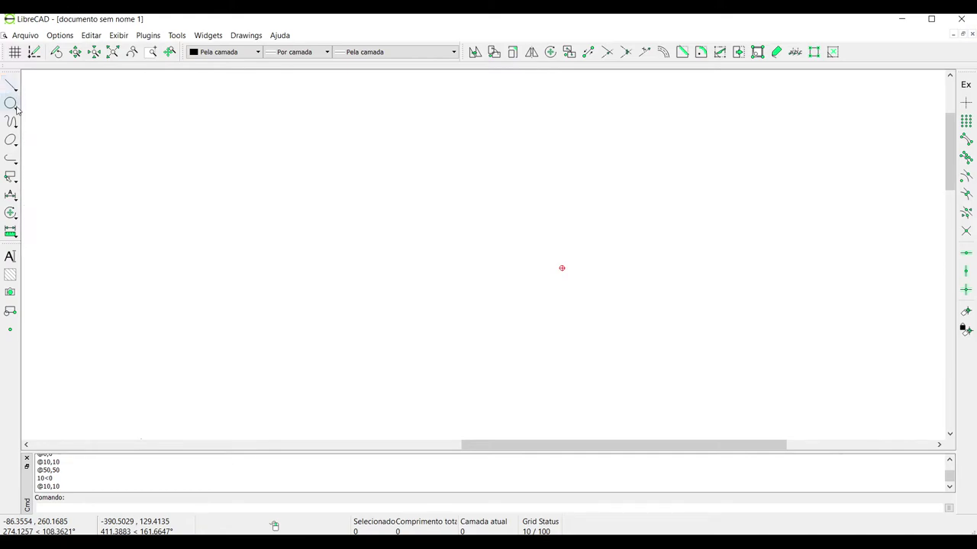
{"action": "mouse_move", "coordinate": [11, 103]}
{"action": "left_click", "coordinate": [48, 103]}
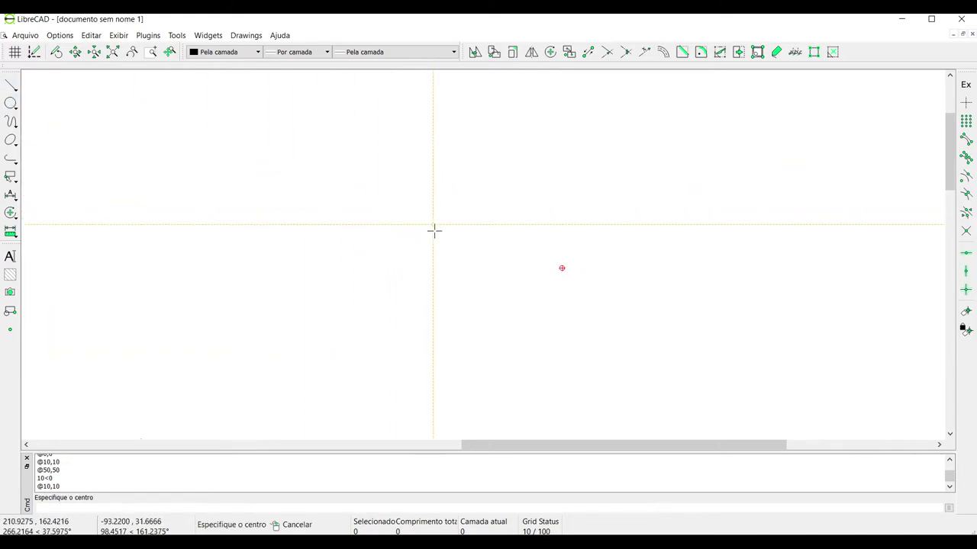
{"action": "left_click", "coordinate": [318, 277]}
{"action": "left_click", "coordinate": [301, 241]}
{"action": "left_click", "coordinate": [697, 283]}
{"action": "left_click", "coordinate": [662, 277]}
{"action": "left_click", "coordinate": [494, 140]}
{"action": "left_click", "coordinate": [501, 102]}
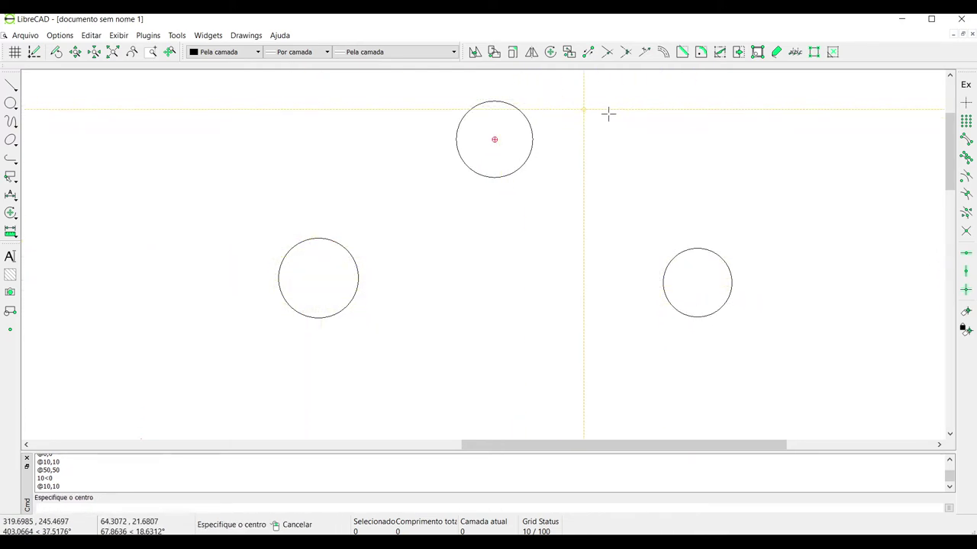
{"action": "right_click", "coordinate": [377, 169]}
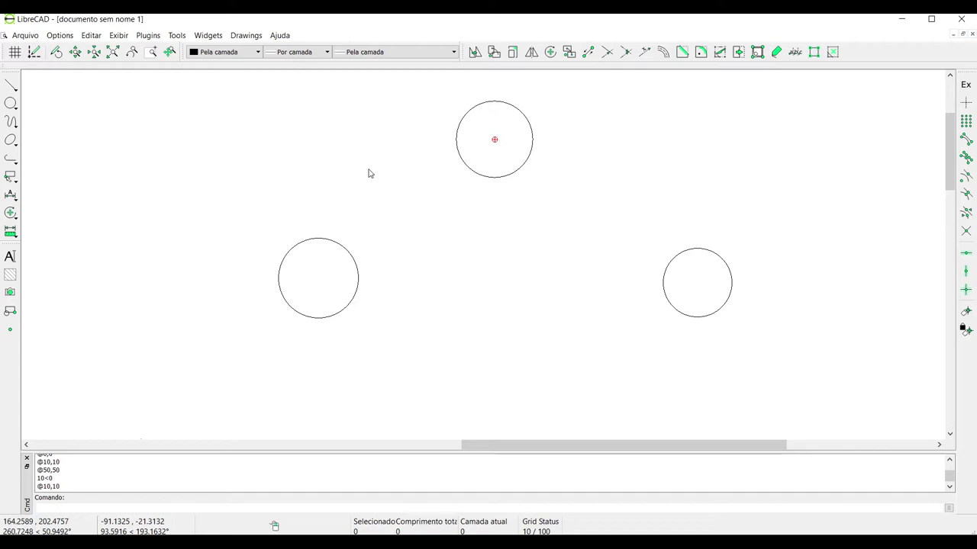
Step: Show the available line drawing tools
{"action": "left_click", "coordinate": [13, 87]}
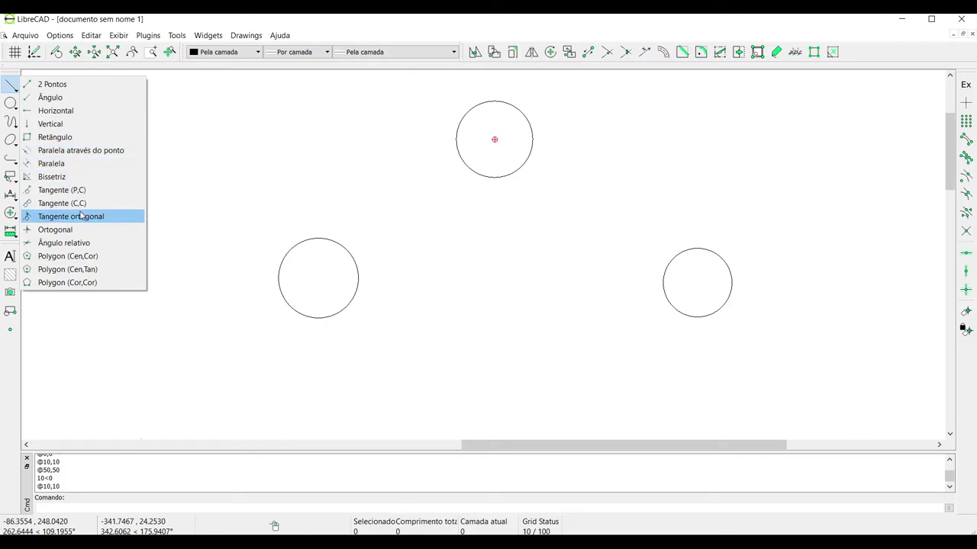